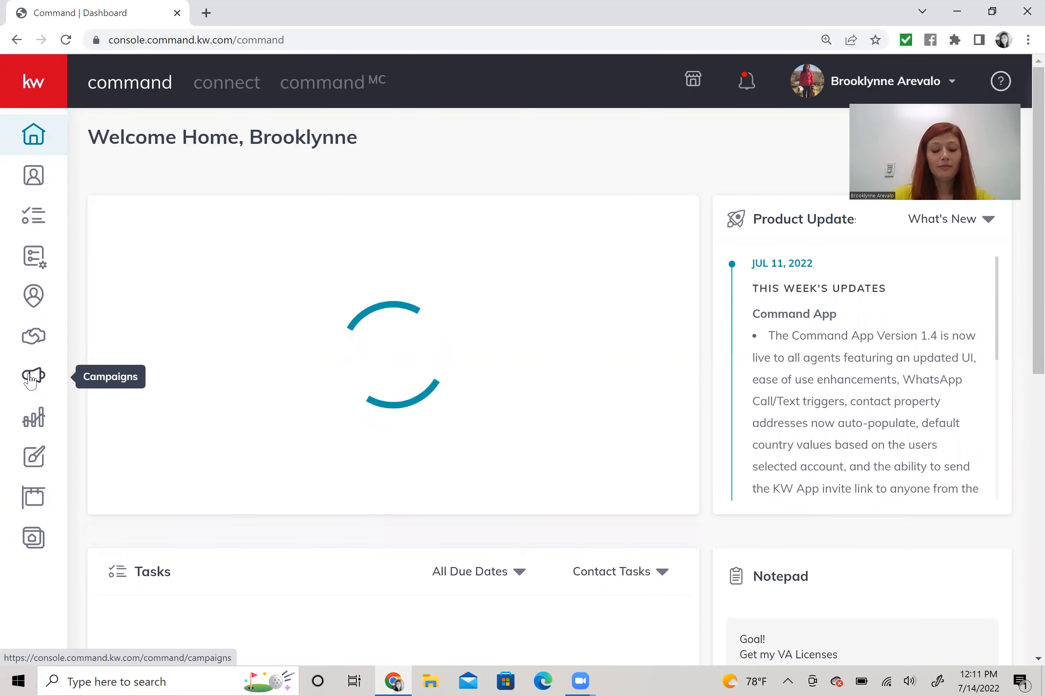
- Open the Campaigns dashboard and start creating a new campaign
click(31, 377)
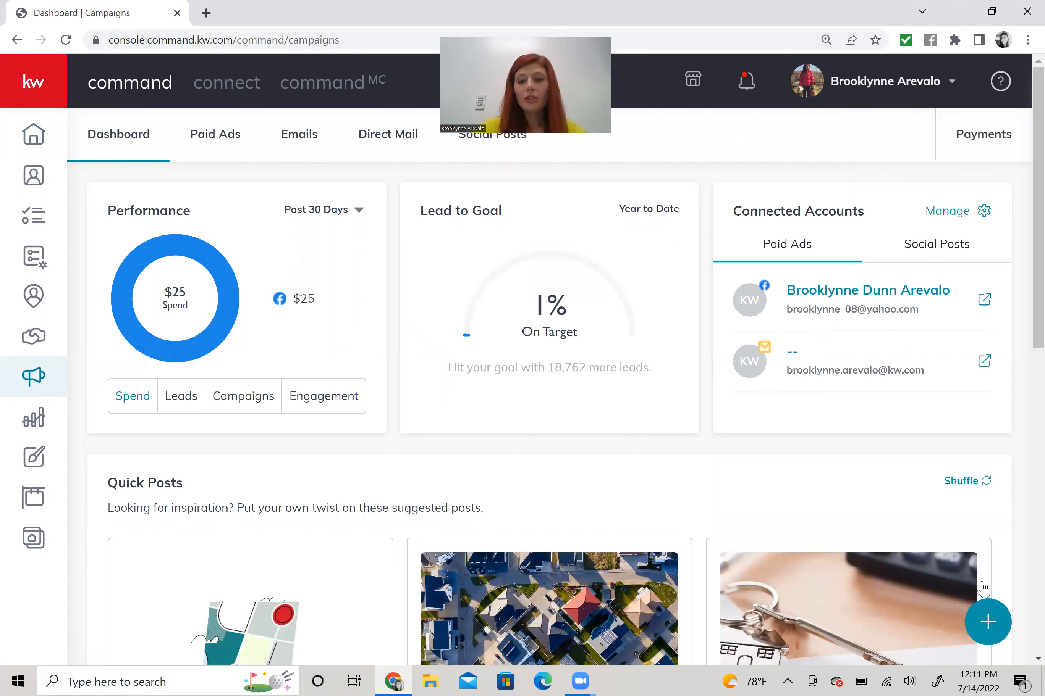
click(987, 622)
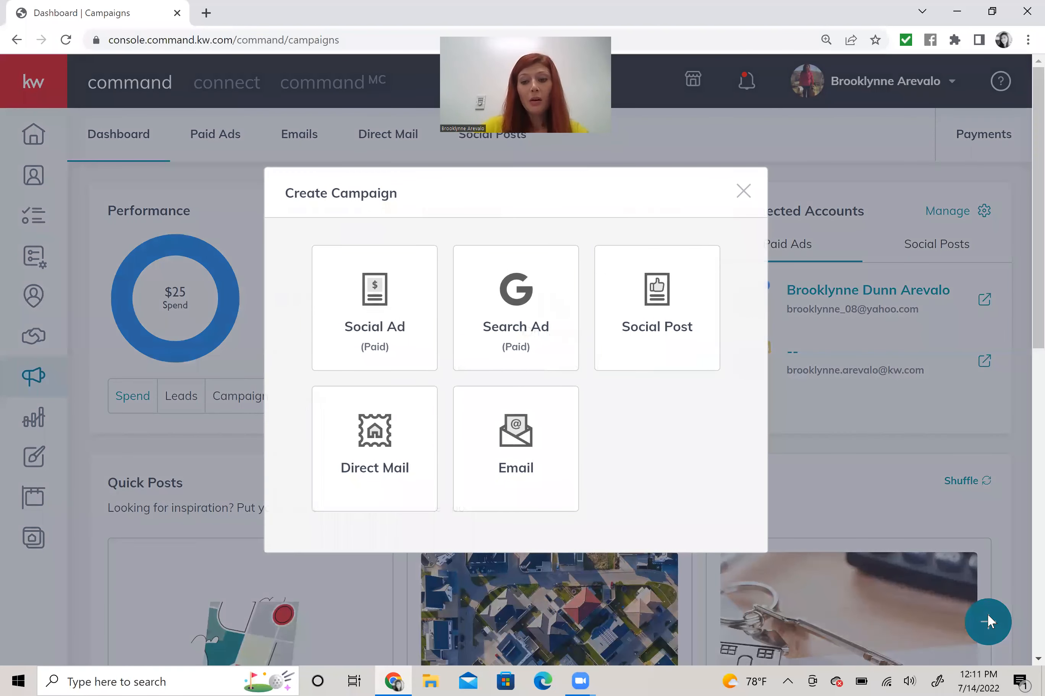
- Choose Direct Mail as the new campaign type
click(368, 435)
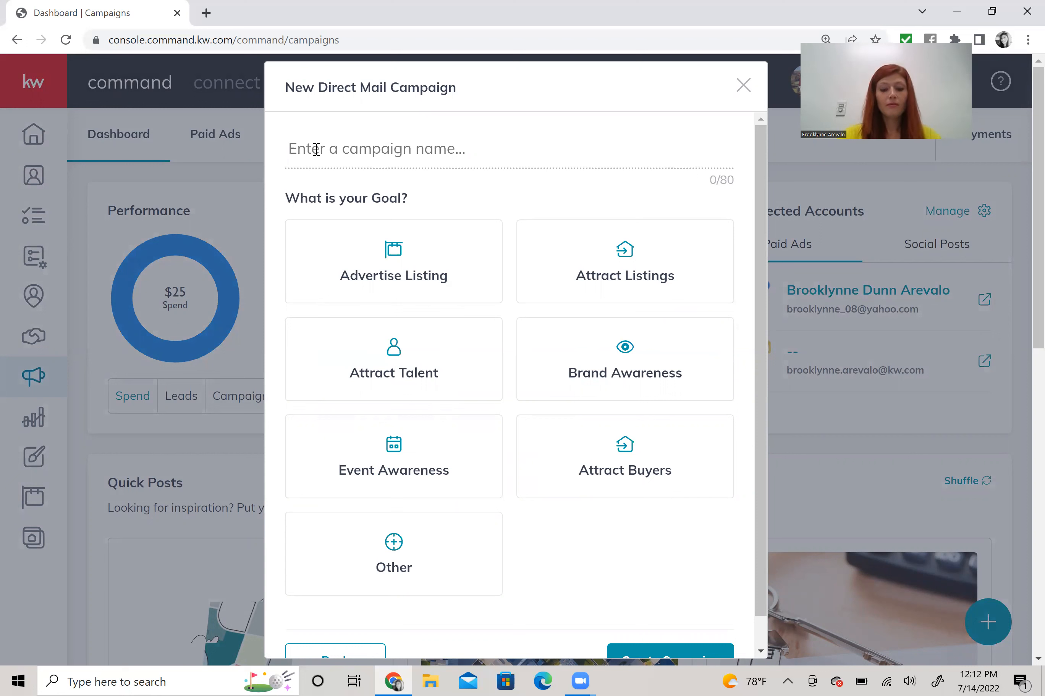
- Name the campaign 'Cooks Valley' with the Advertise Listing goal and create it
text(Cooks Vall)
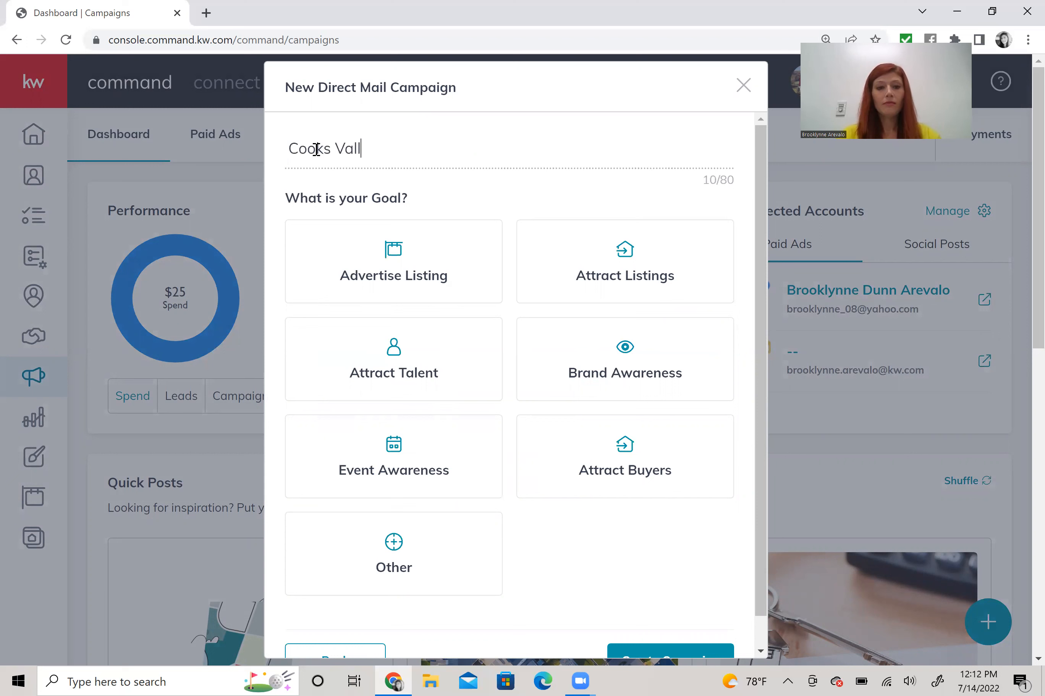
text(ey)
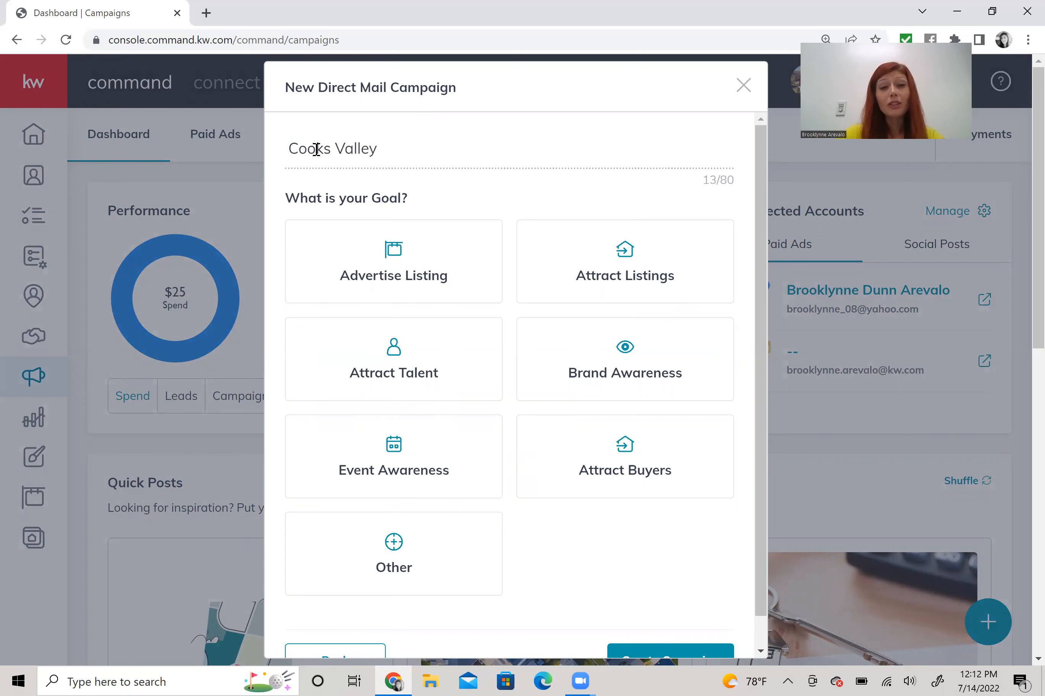
click(391, 260)
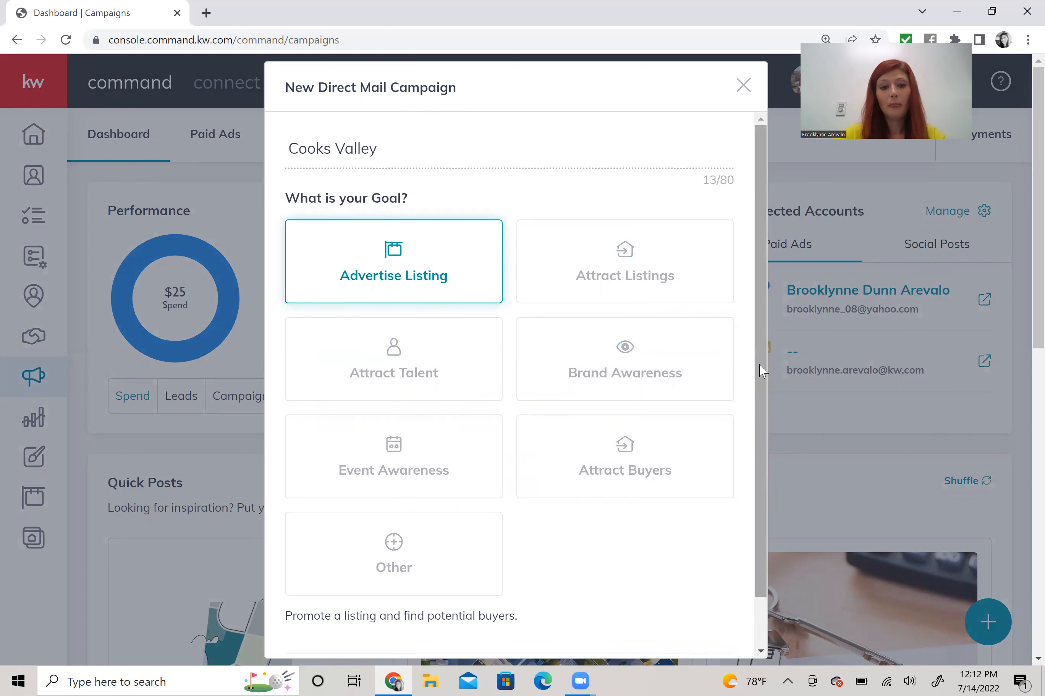
scroll(630, 535, down, 1)
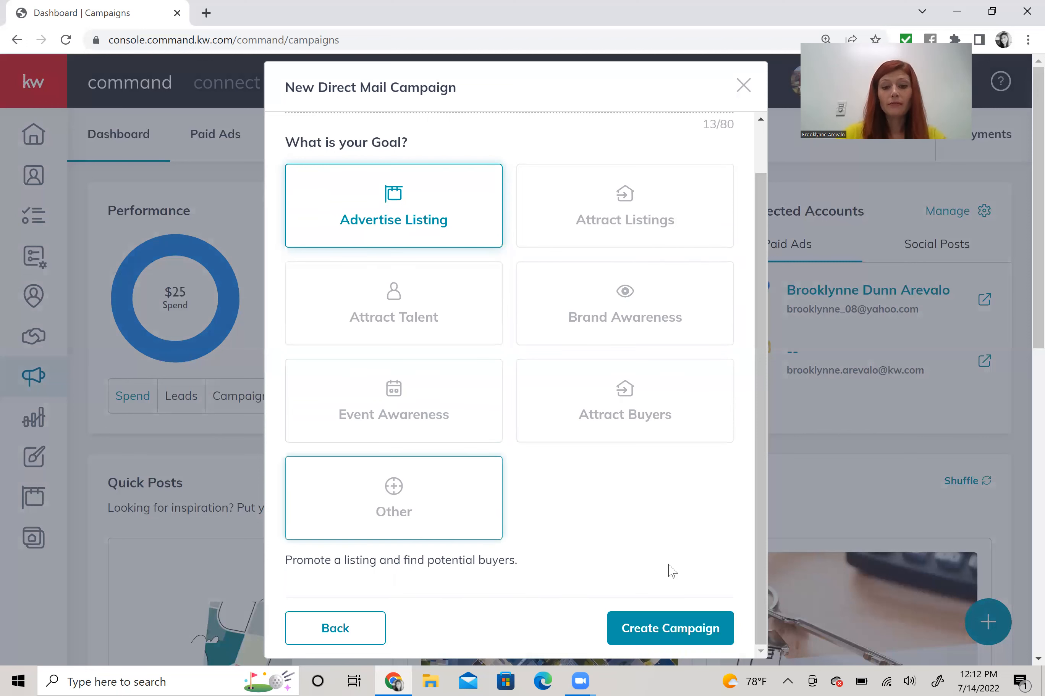
click(651, 628)
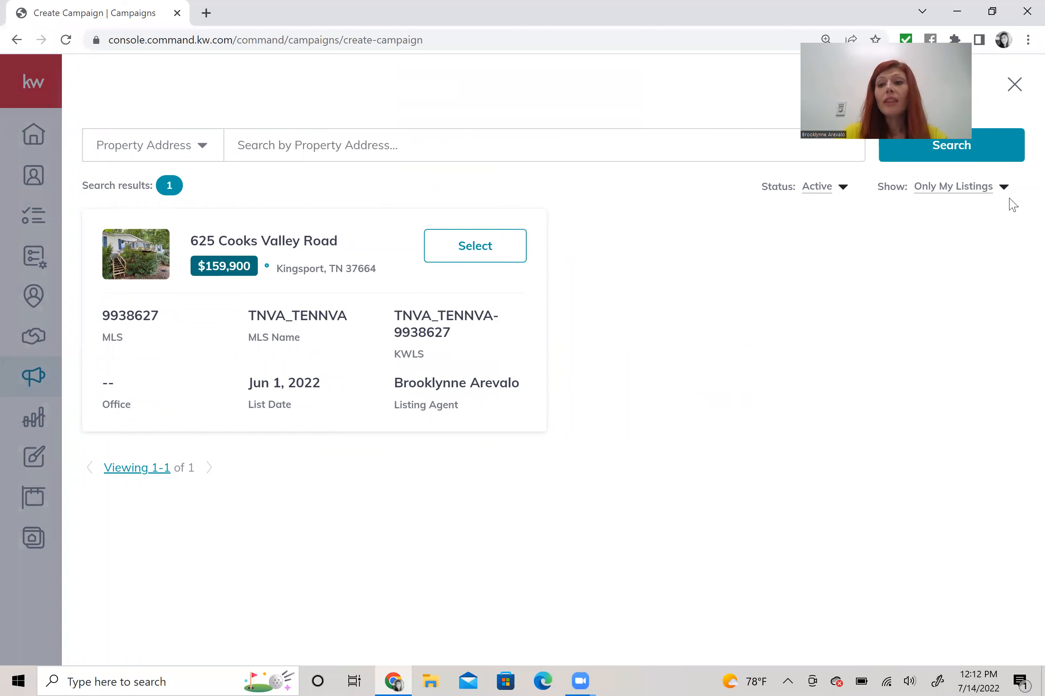
- Review the listing Show and Status filters, leaving status on Active
click(940, 196)
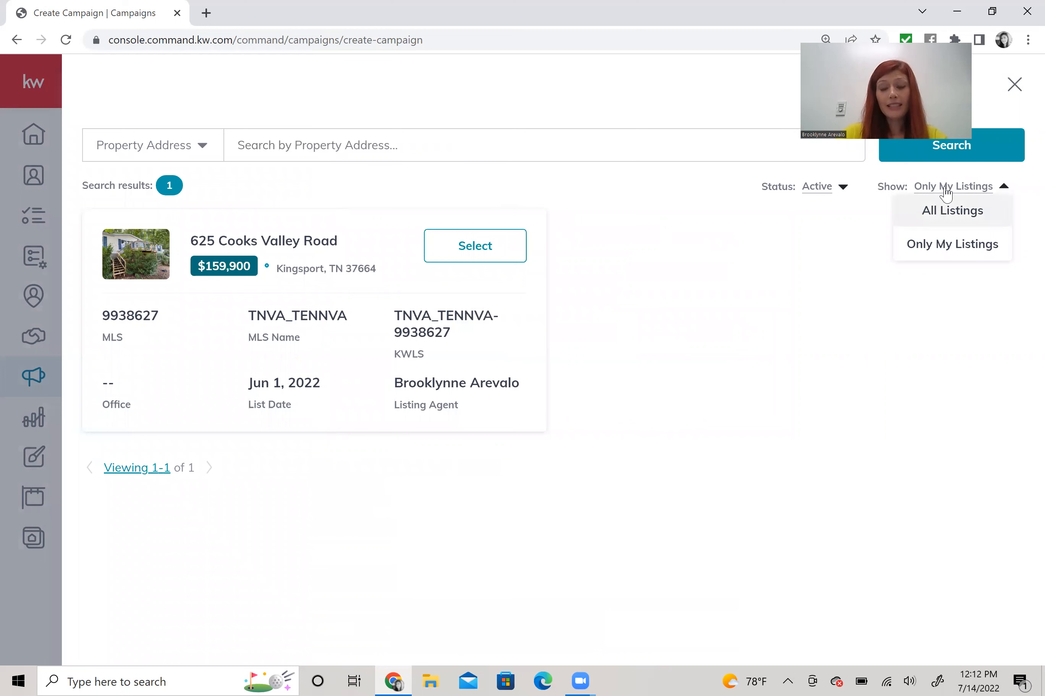
click(837, 194)
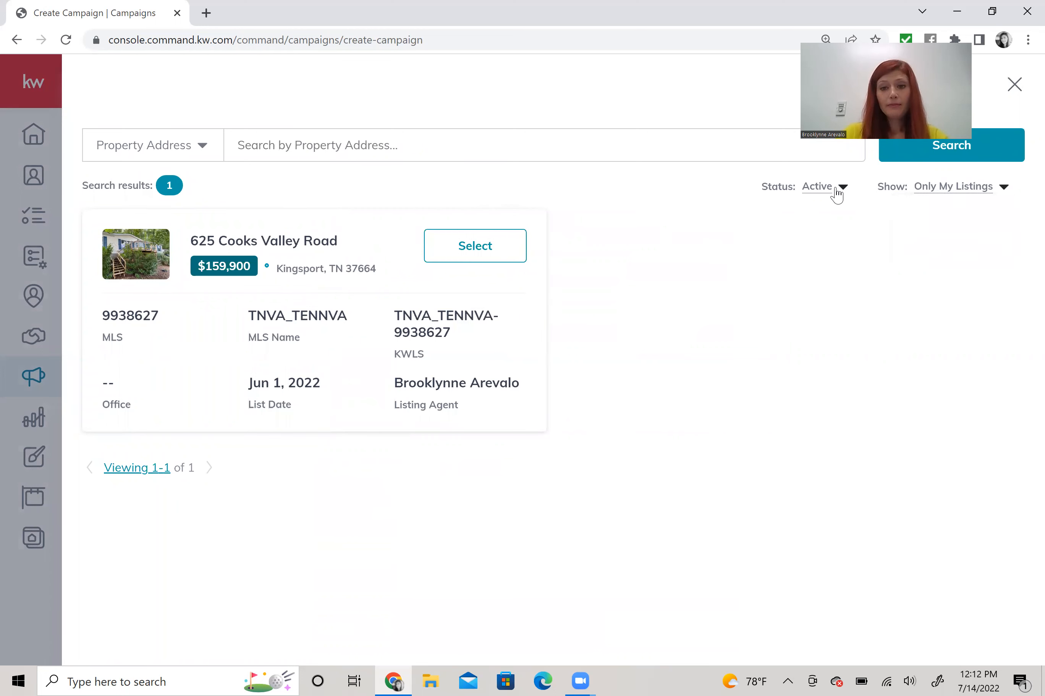
click(836, 194)
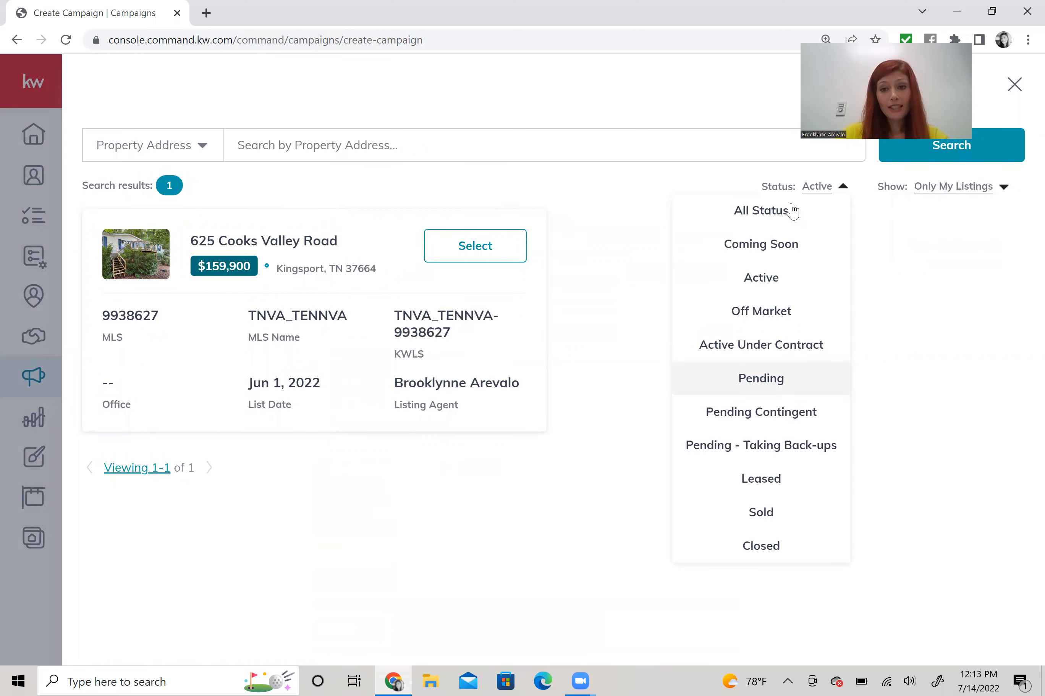
click(844, 191)
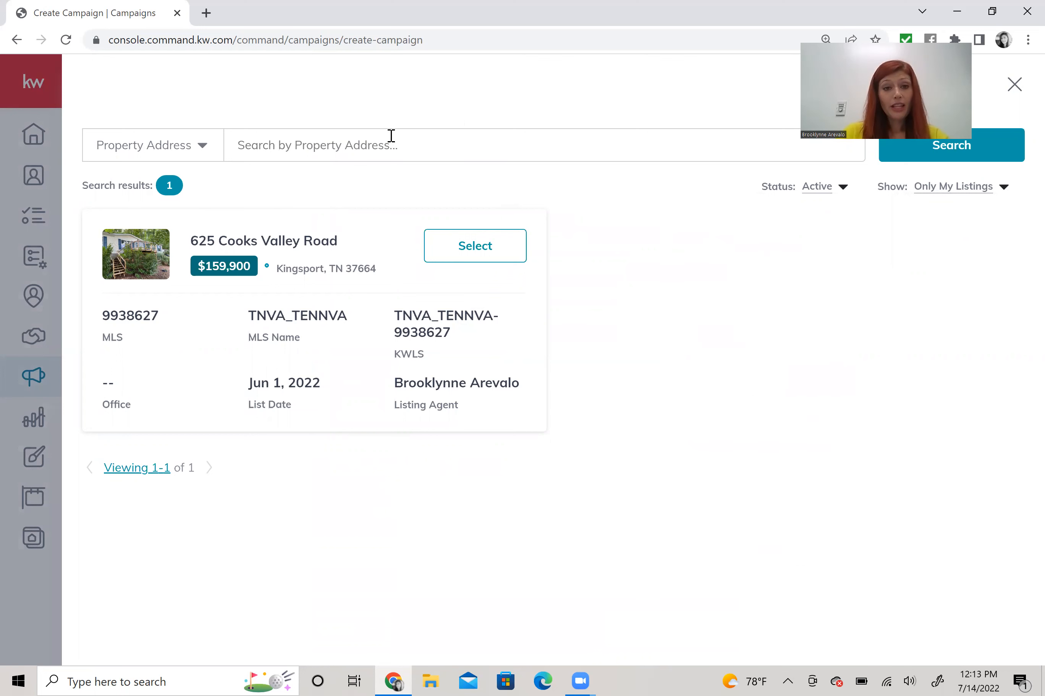
click(199, 151)
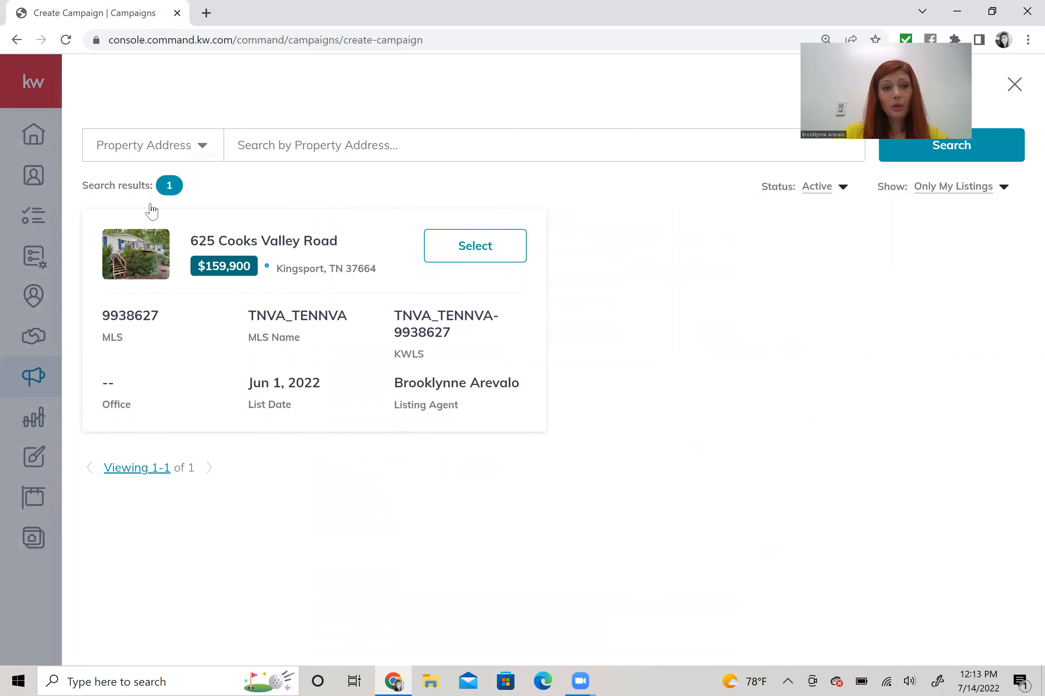
click(274, 153)
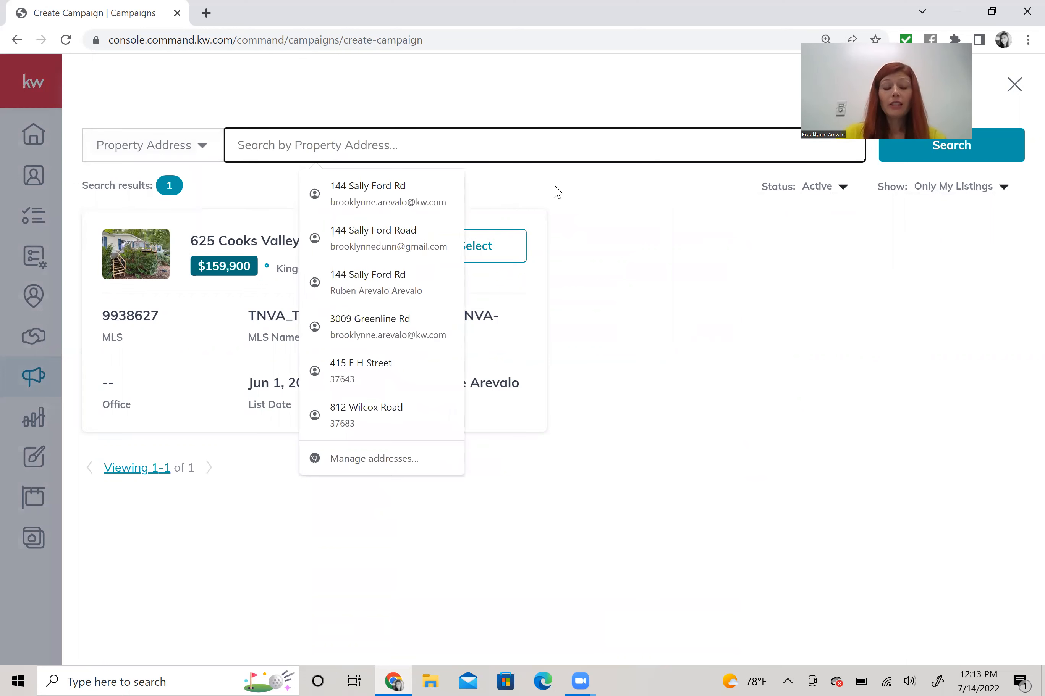
click(557, 191)
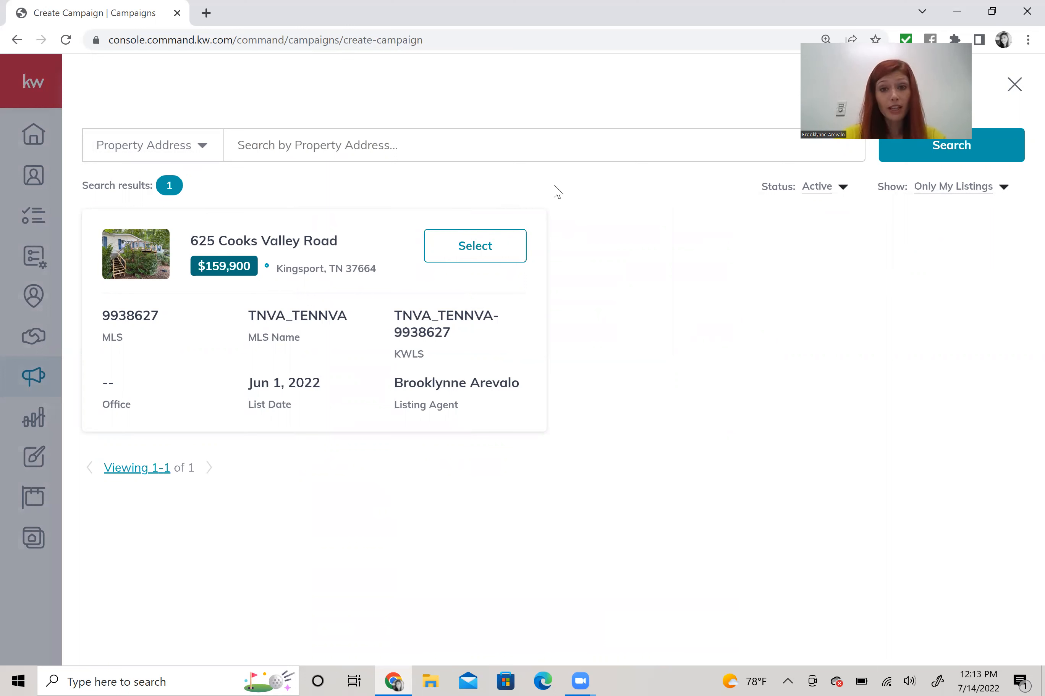
click(476, 252)
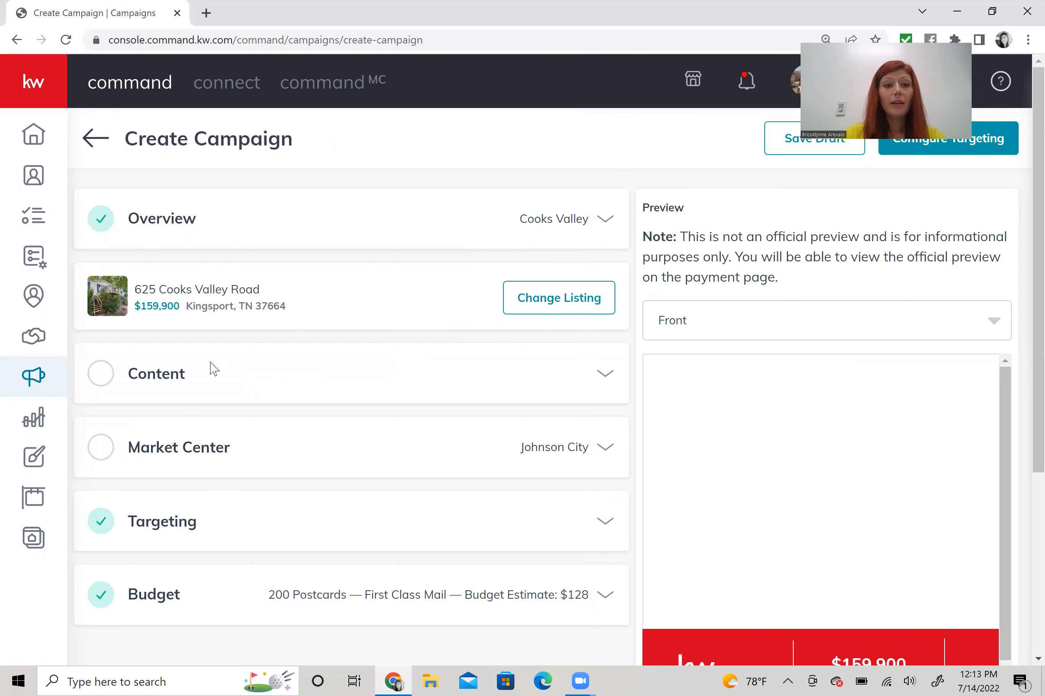
click(246, 387)
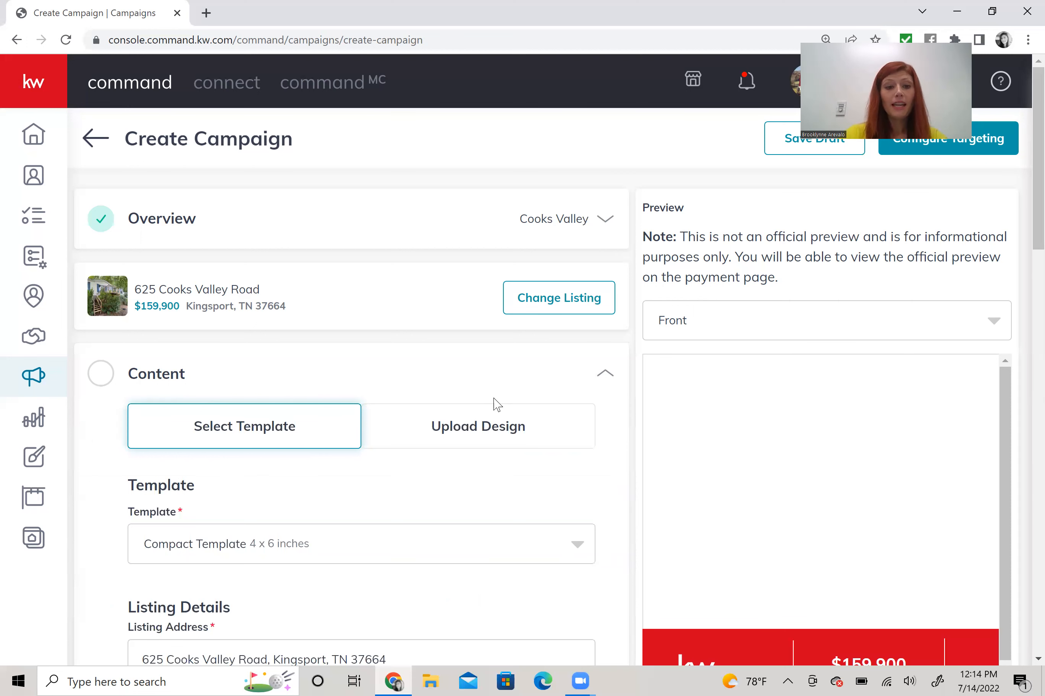
- Bring up the postcard template list showing Compact Template, 4 x 6 inches
scroll(497, 404, down, 1)
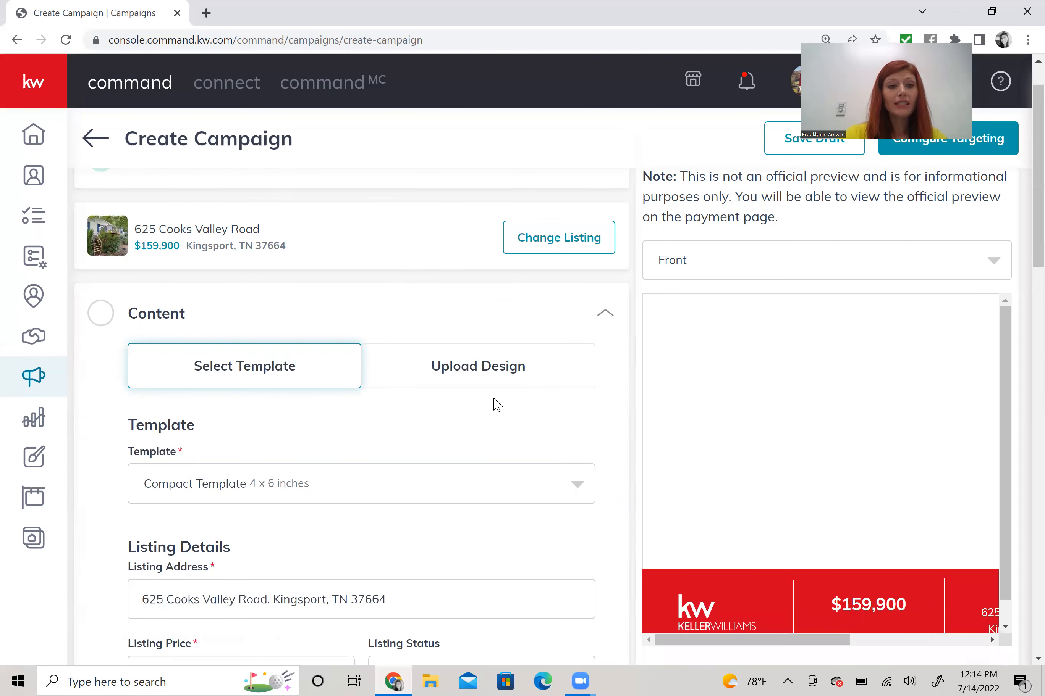
scroll(496, 404, down, 2)
scroll(334, 303, down, 1)
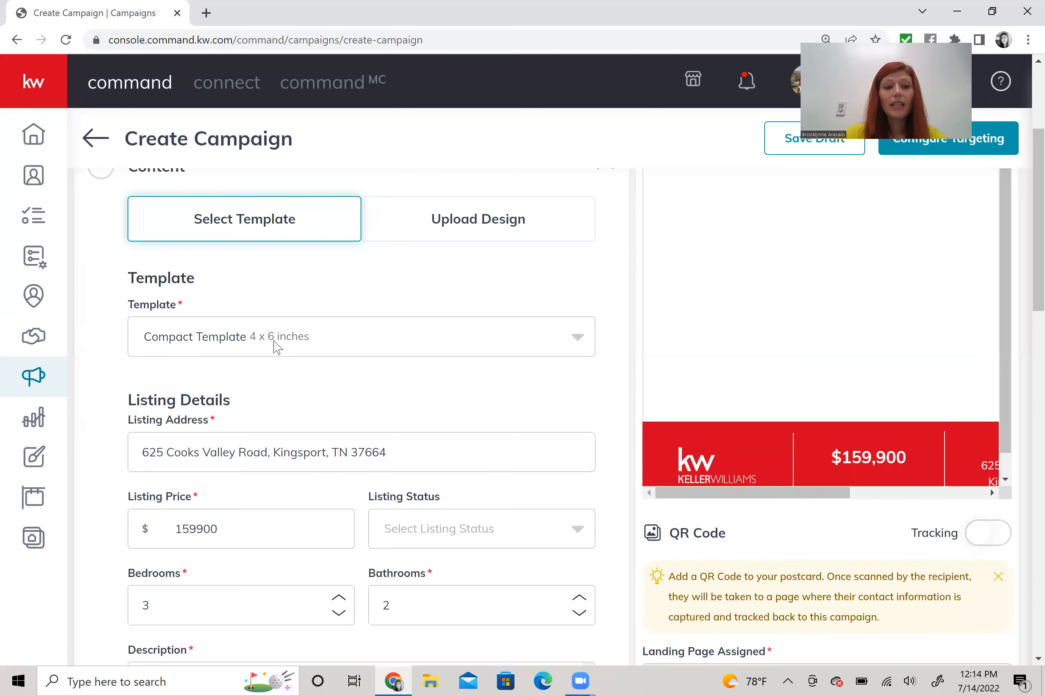
click(330, 333)
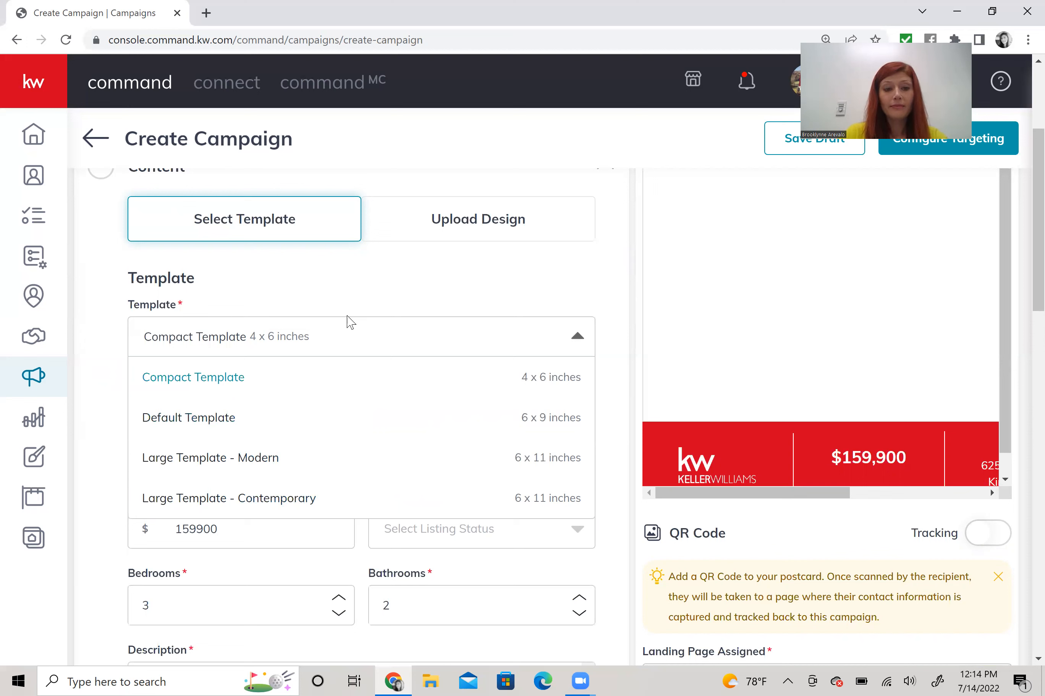
- Keep the 4 x 6 Compact Template for the postcard
click(553, 343)
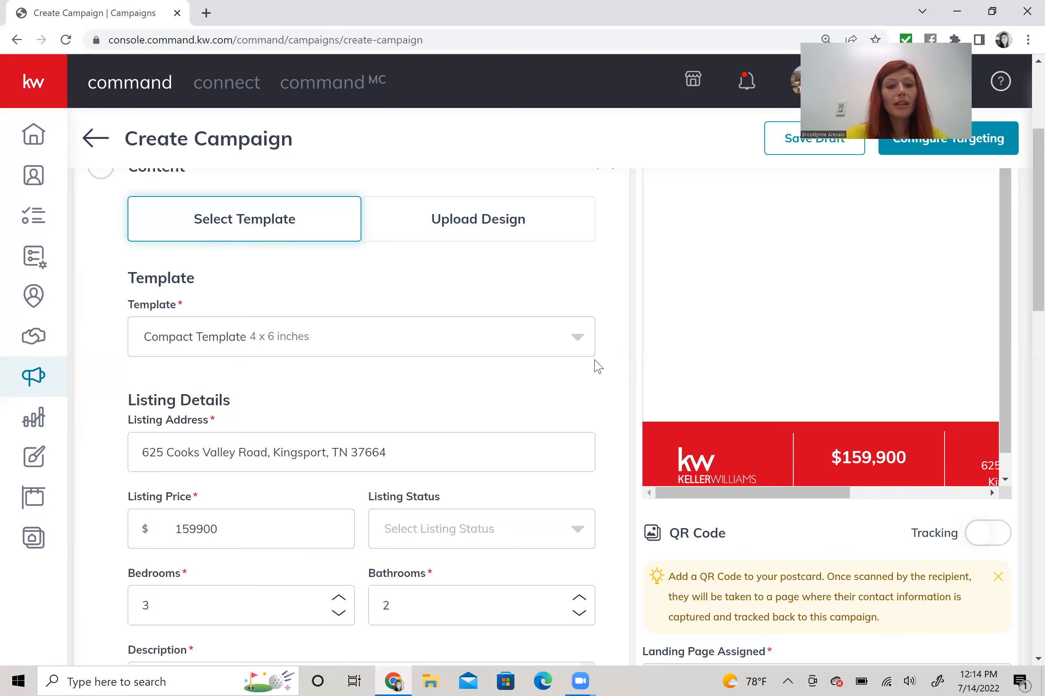
scroll(597, 367, down, 1)
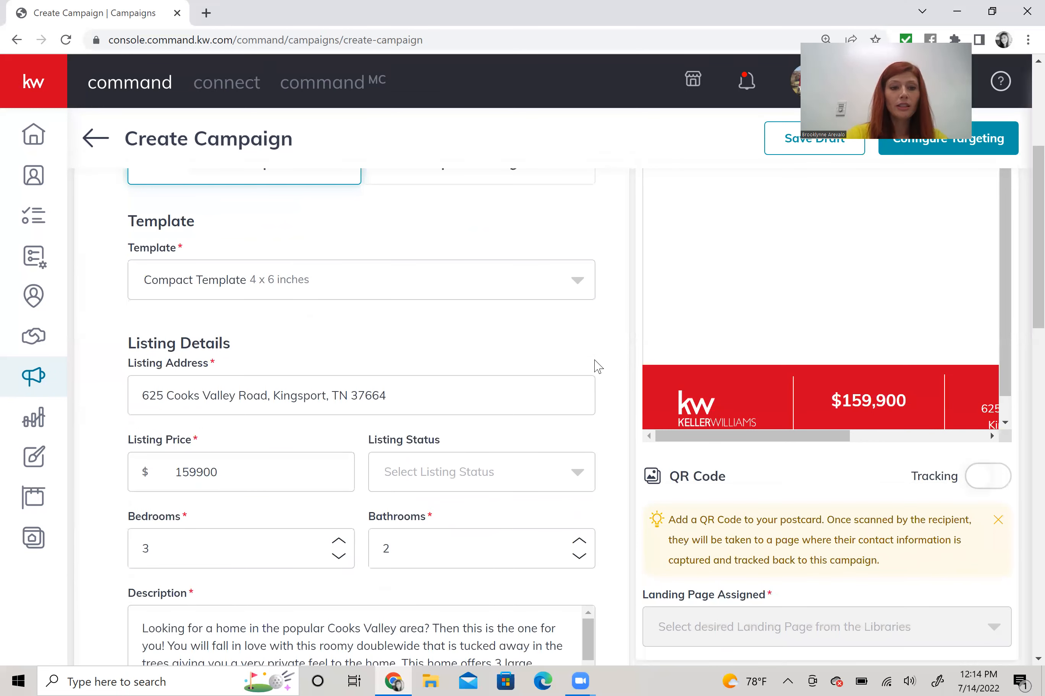
scroll(598, 366, down, 2)
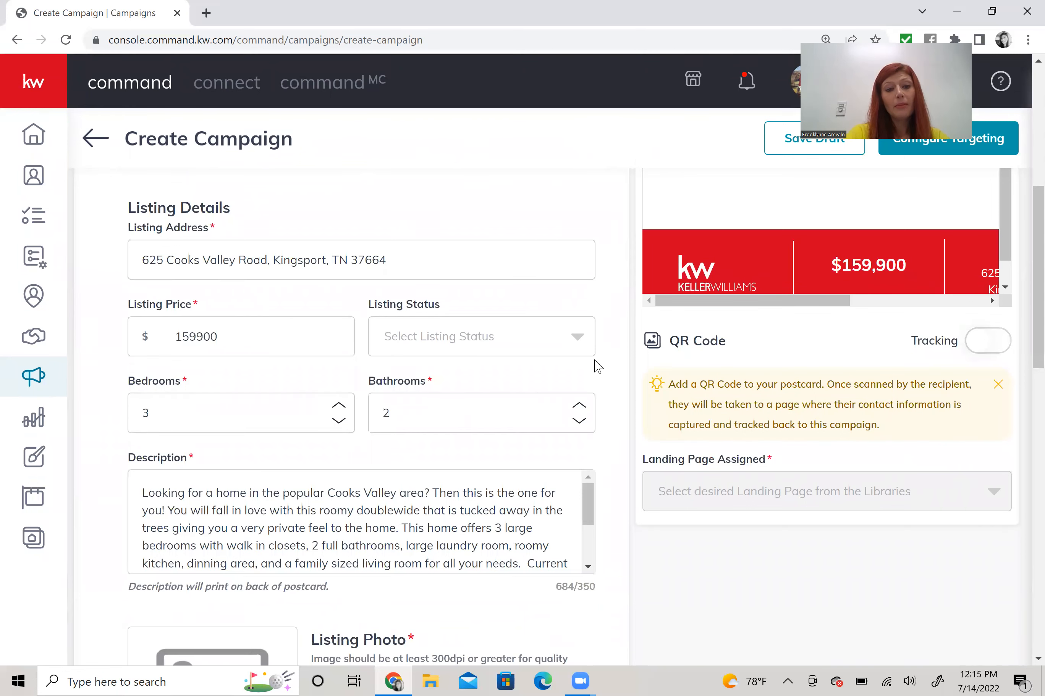
scroll(362, 522, down, 1)
scroll(596, 366, down, 1)
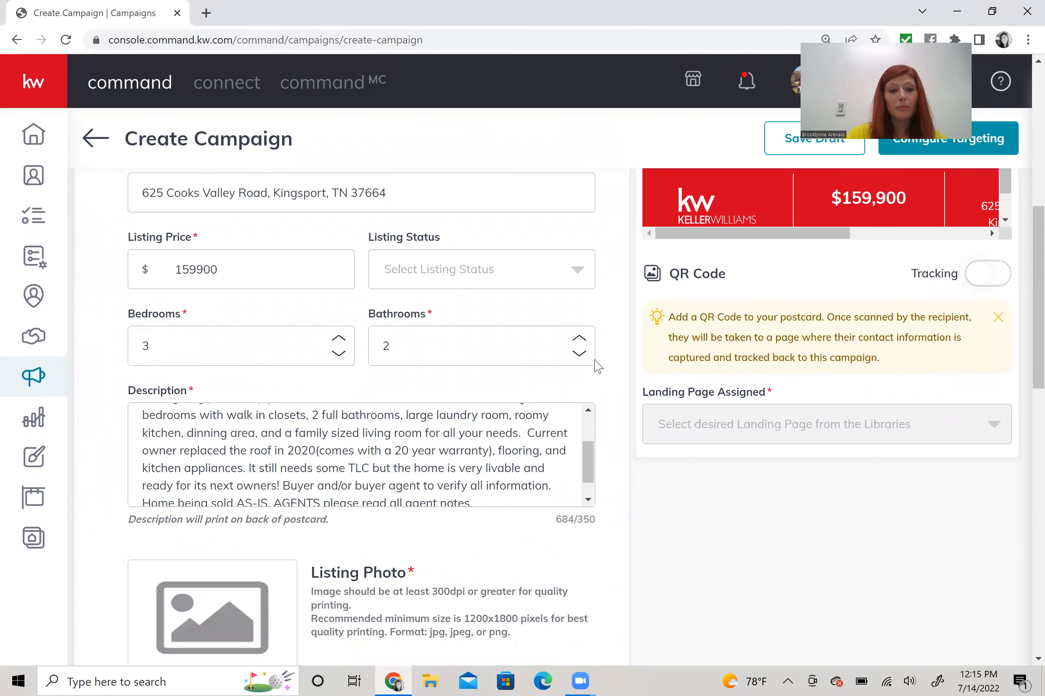
scroll(243, 320, down, 2)
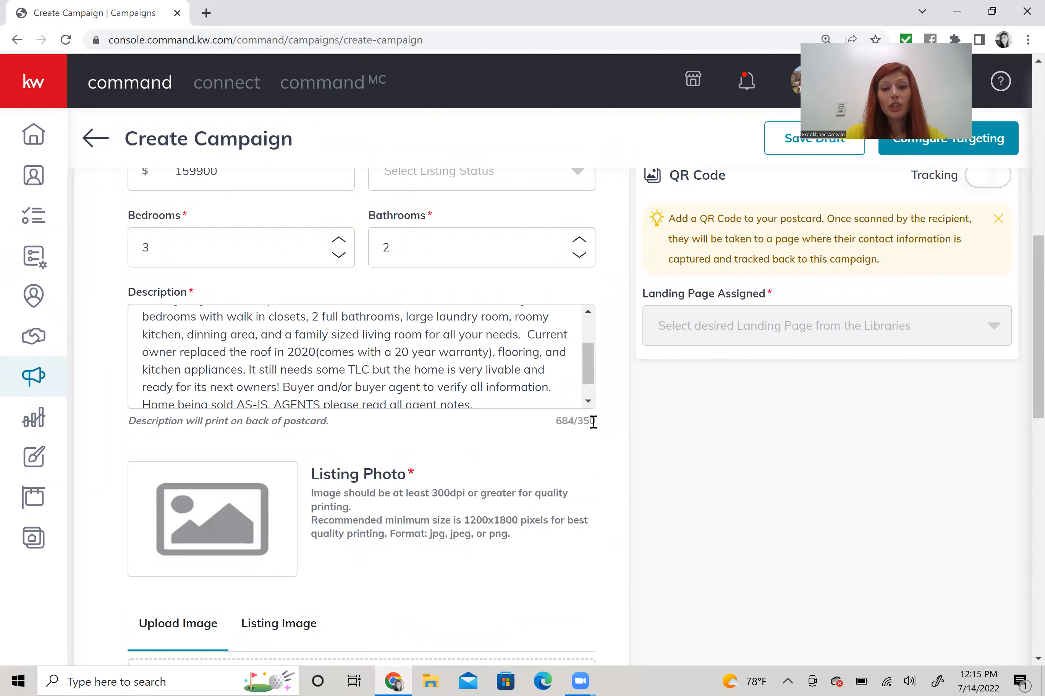
- Delete the description's excess text so it ends after 'large laundry room' at 303/350 characters
mouse_move(583, 421)
mouse_down()
mouse_move(573, 419)
mouse_move(587, 438)
mouse_up()
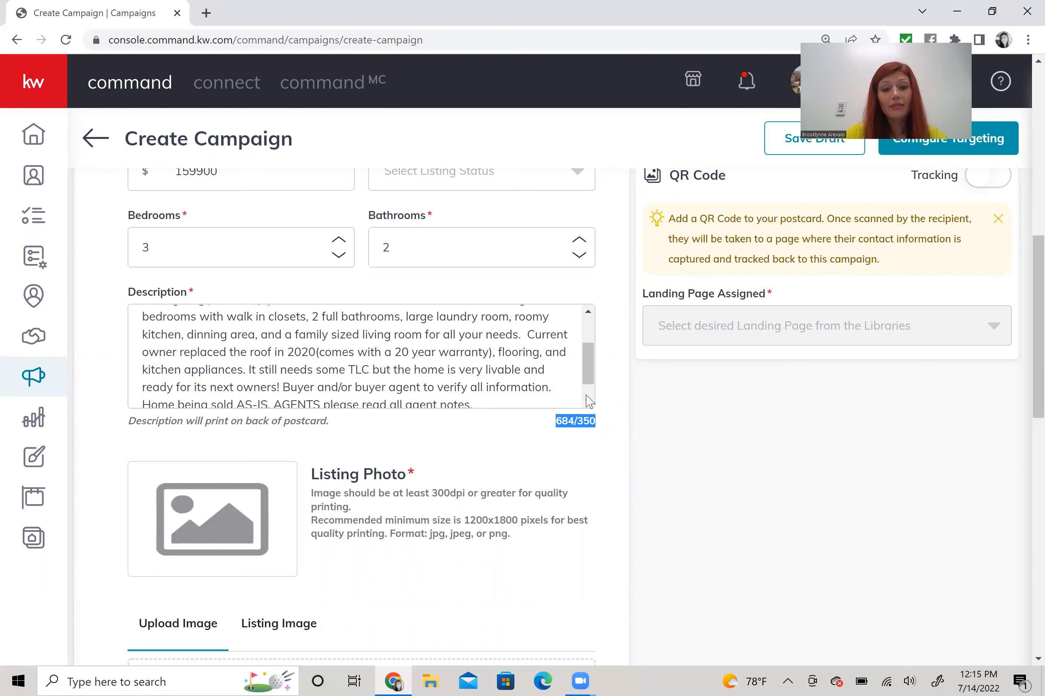
scroll(480, 384, down, 1)
drag(480, 384, 153, 389)
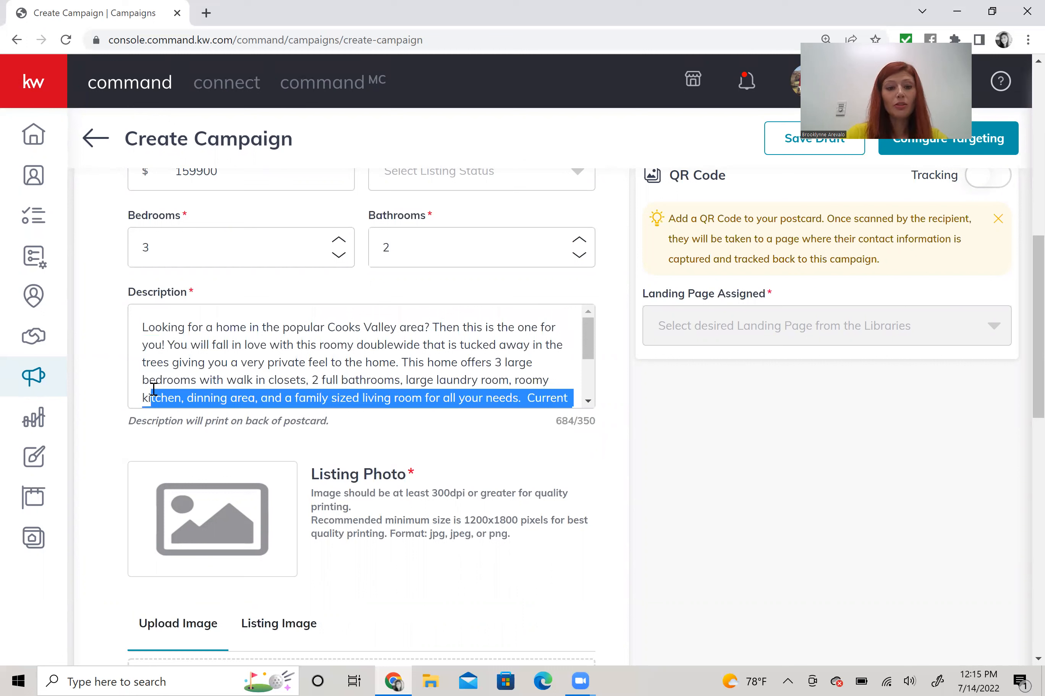
key(BackSpace)
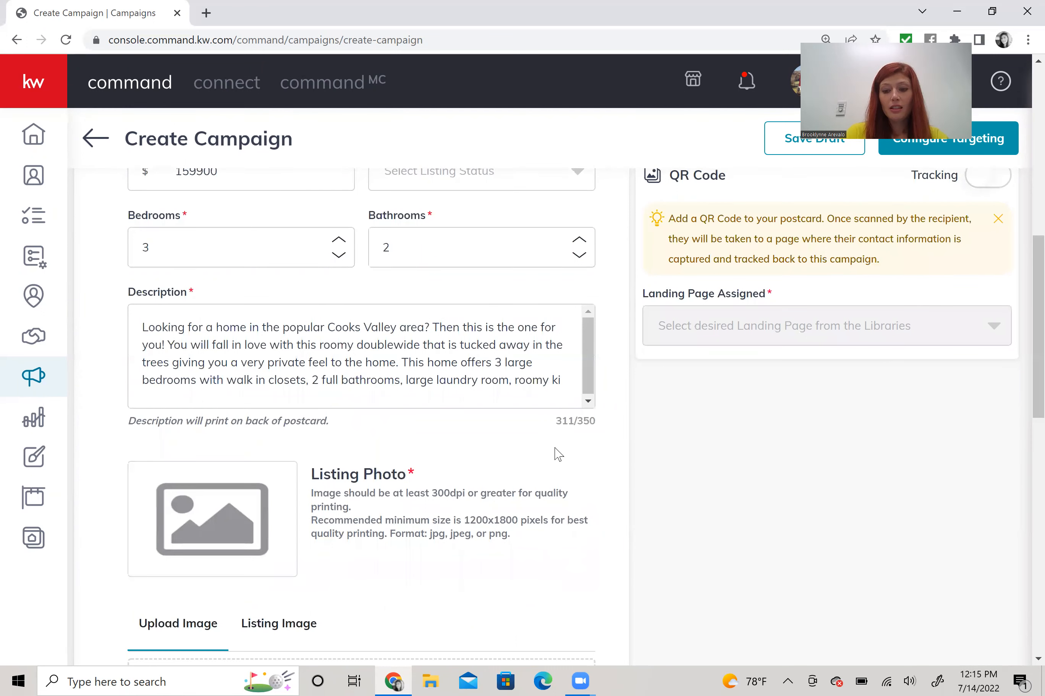
key(BackSpace)
key(BackSpace)
key(BackSpace)
key(BackSpace)
key(BackSpace)
key(BackSpace)
key(BackSpace)
key(BackSpace)
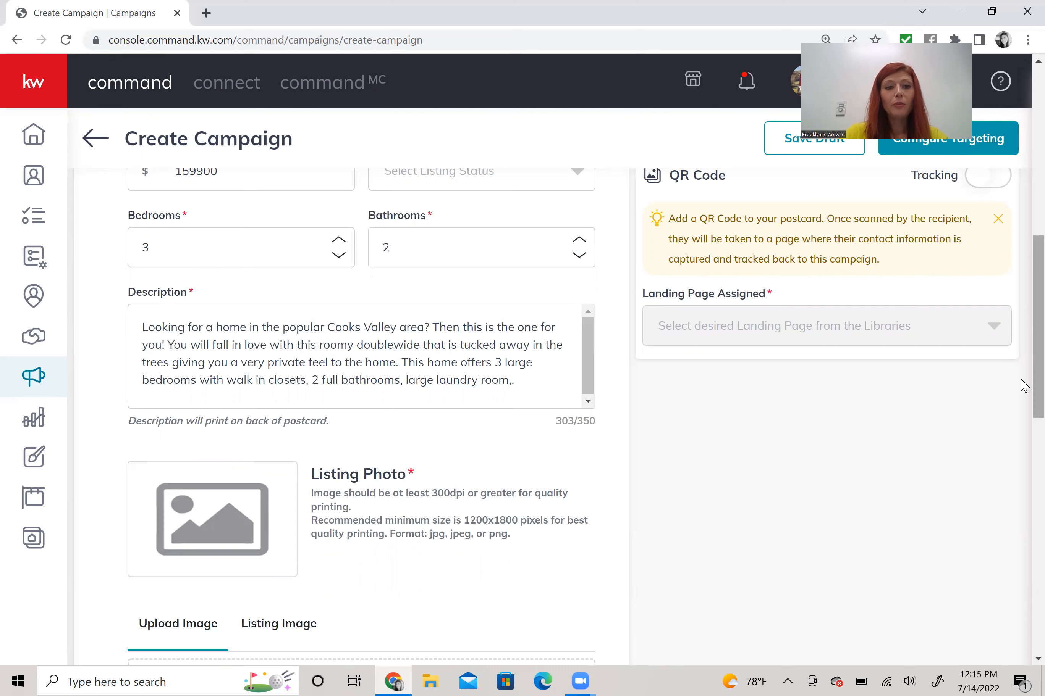
- Bring up the photos already attached to the listing
scroll(320, 265, down, 1)
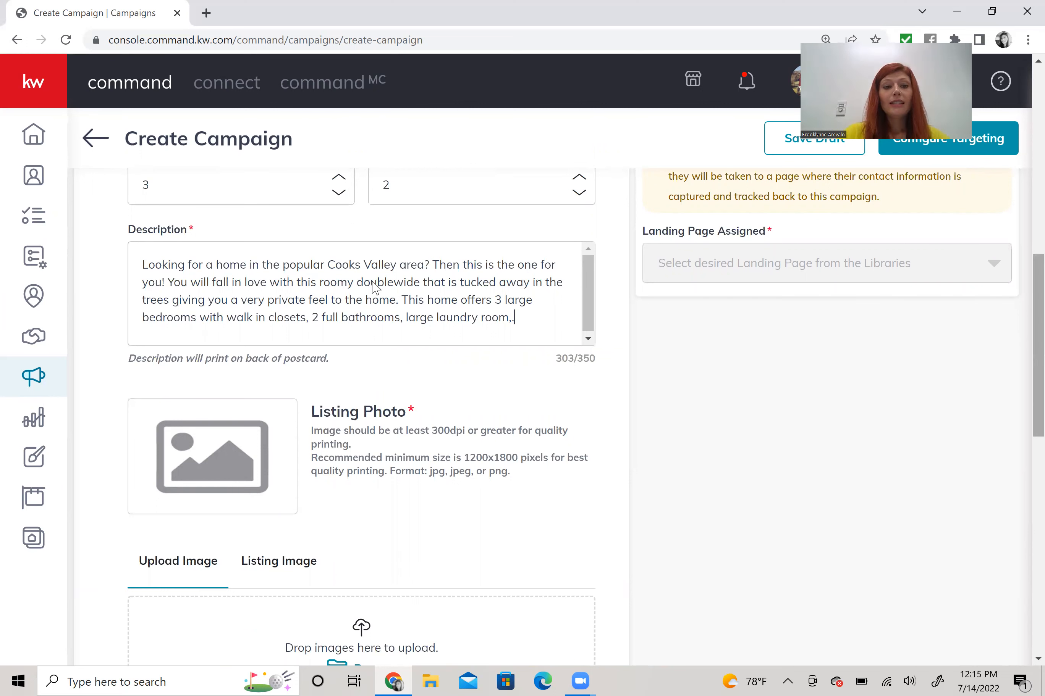
scroll(337, 289, down, 2)
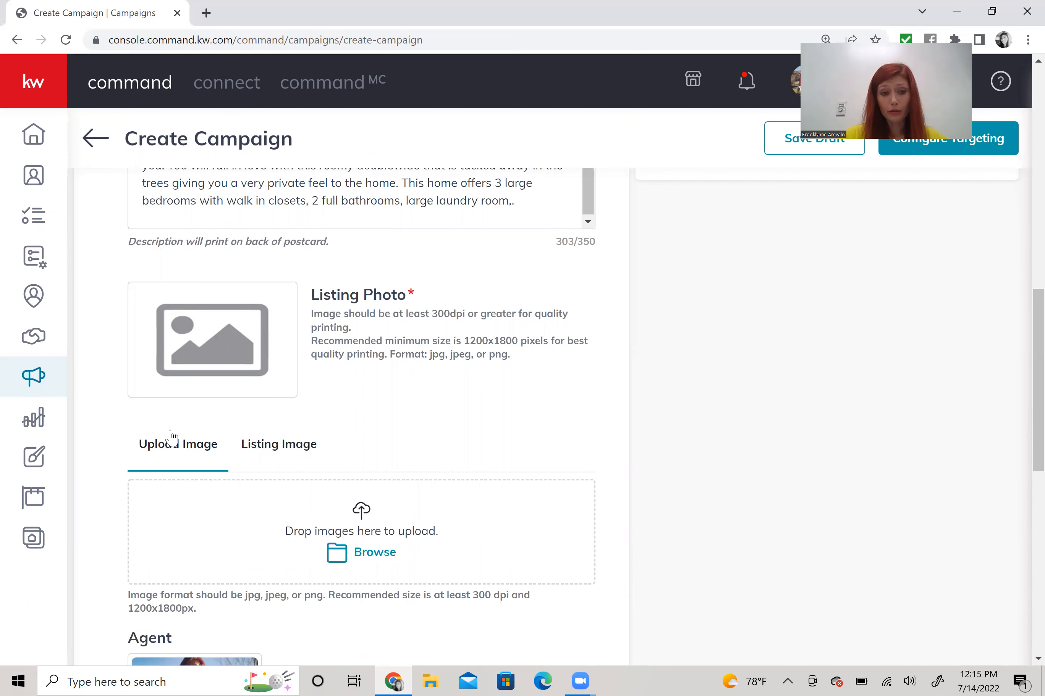
click(279, 445)
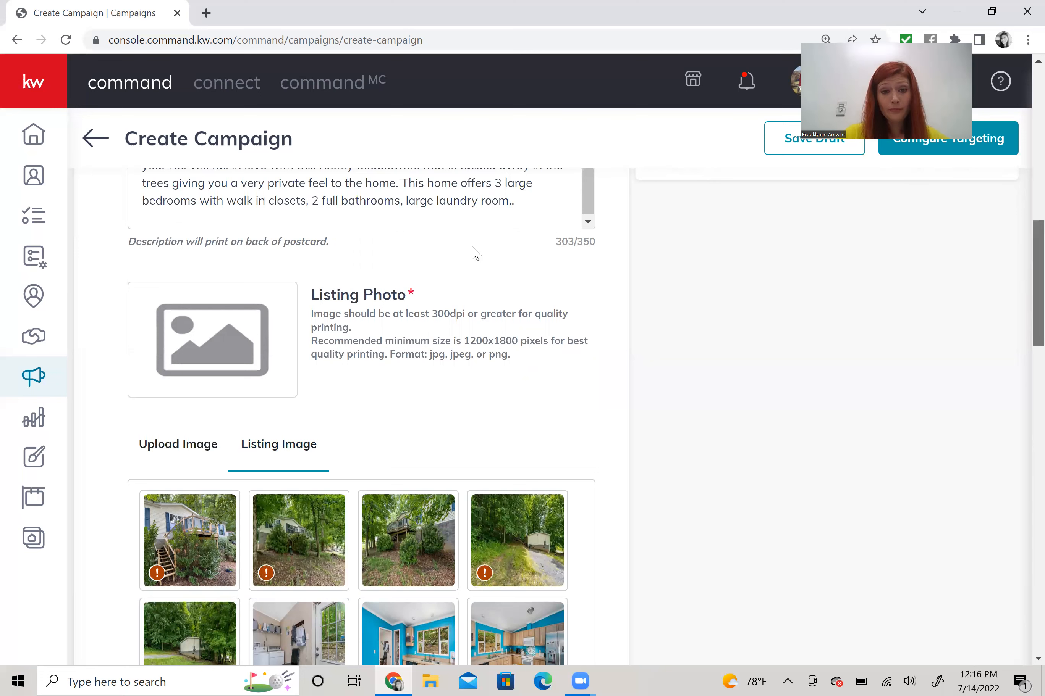
- Use the first exterior photo, with the wooden stairs, as the postcard's listing photo
scroll(467, 278, down, 5)
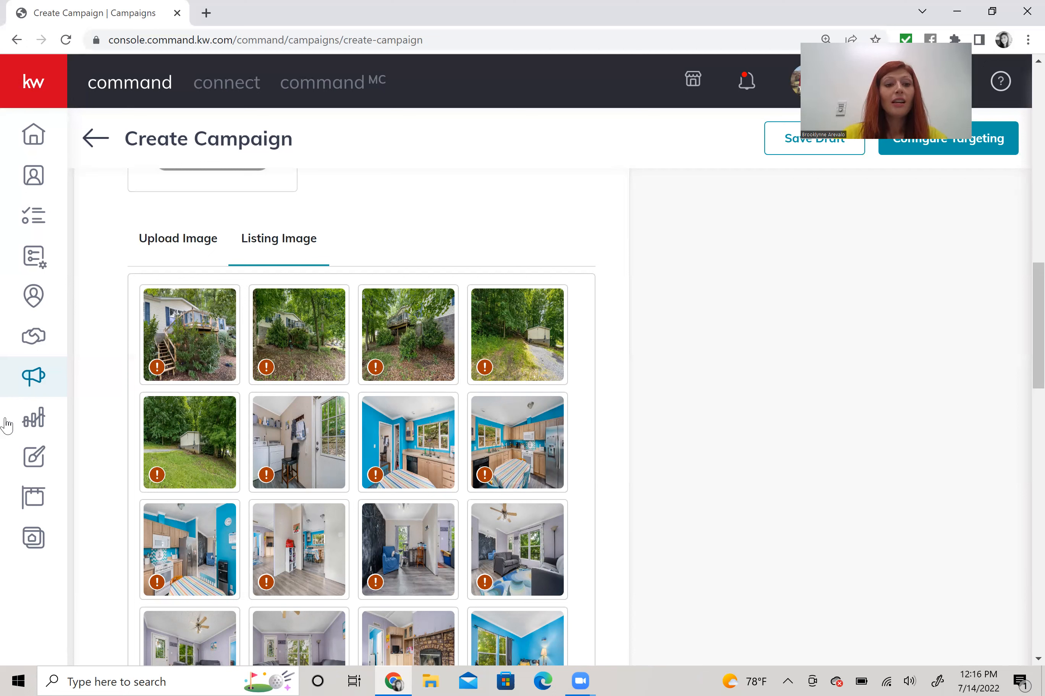
click(199, 328)
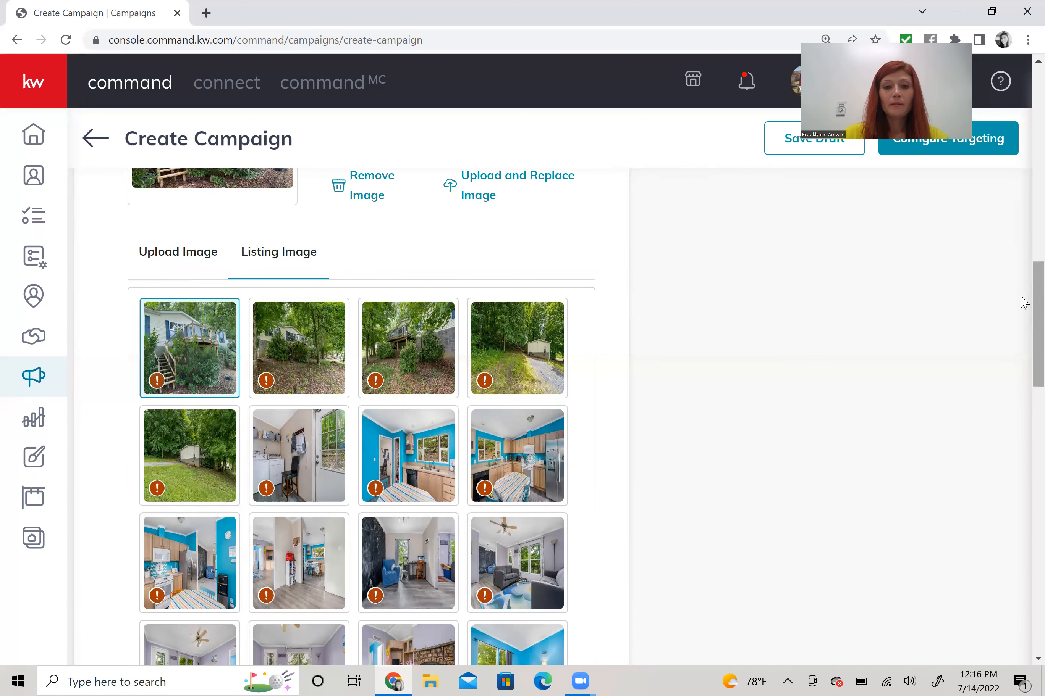
scroll(1024, 333, down, 1)
scroll(1023, 360, down, 12)
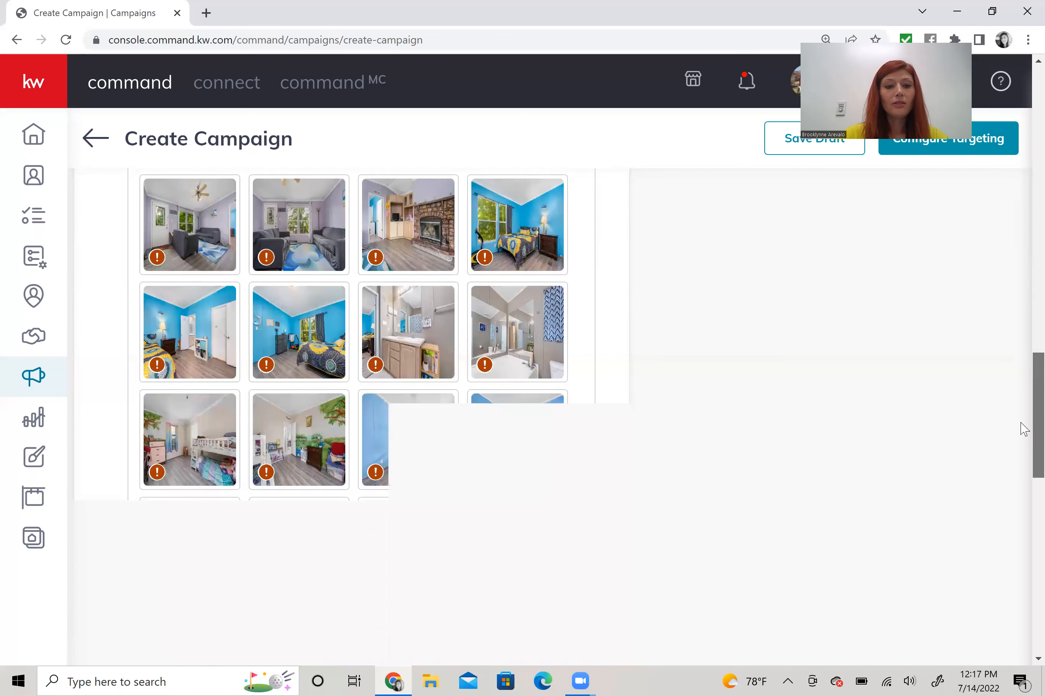
scroll(1020, 252, up, 12)
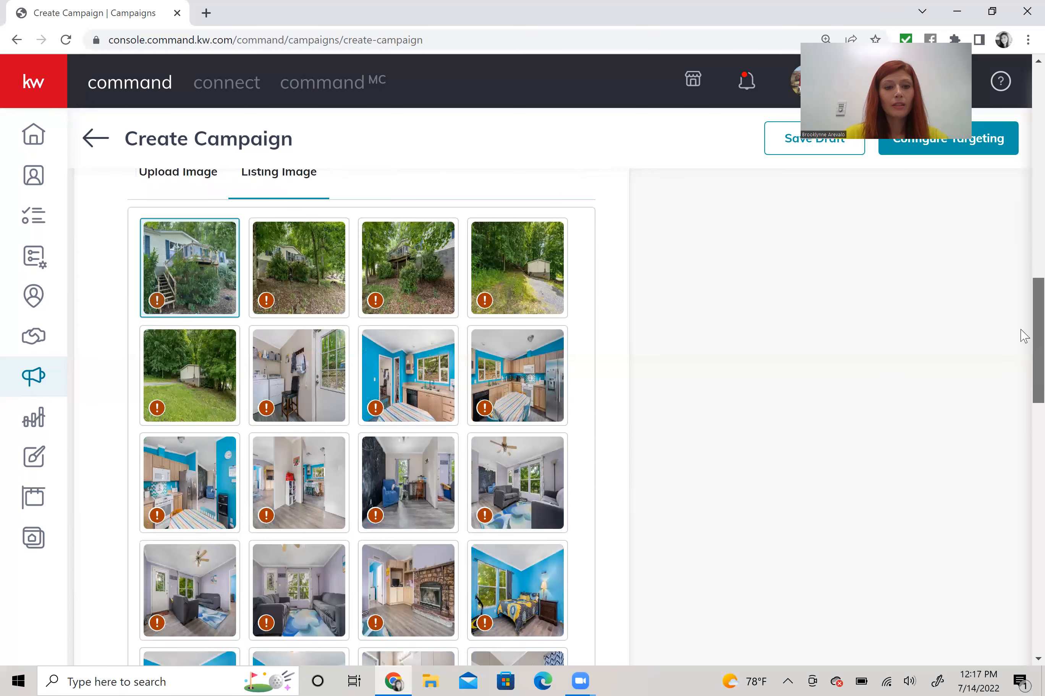
scroll(996, 494, down, 12)
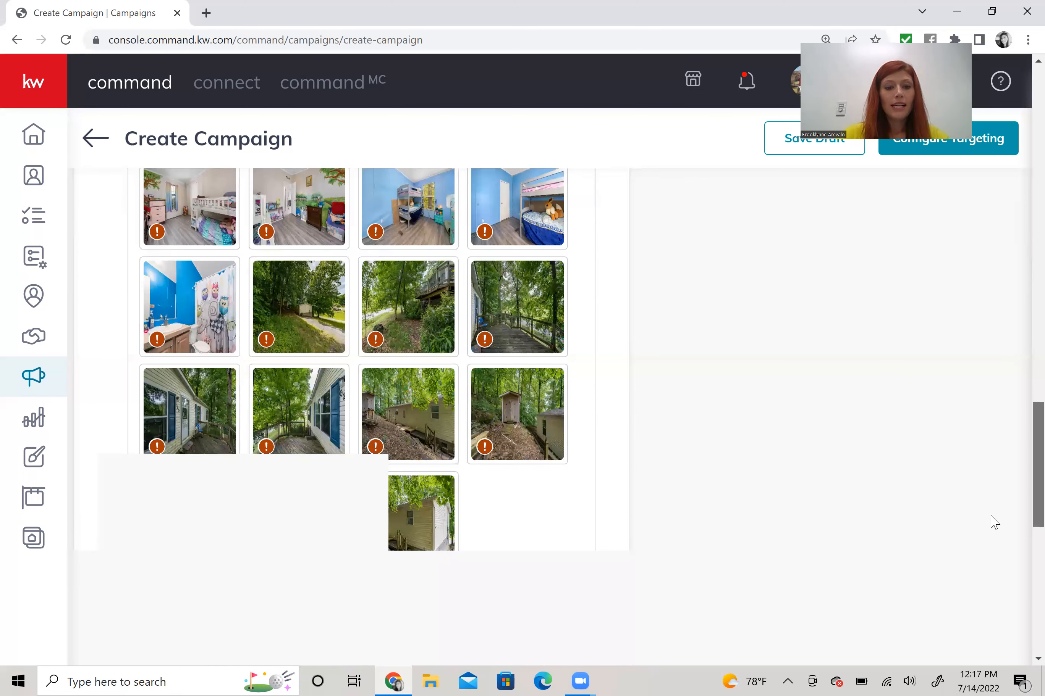
scroll(991, 521, down, 5)
scroll(360, 323, down, 2)
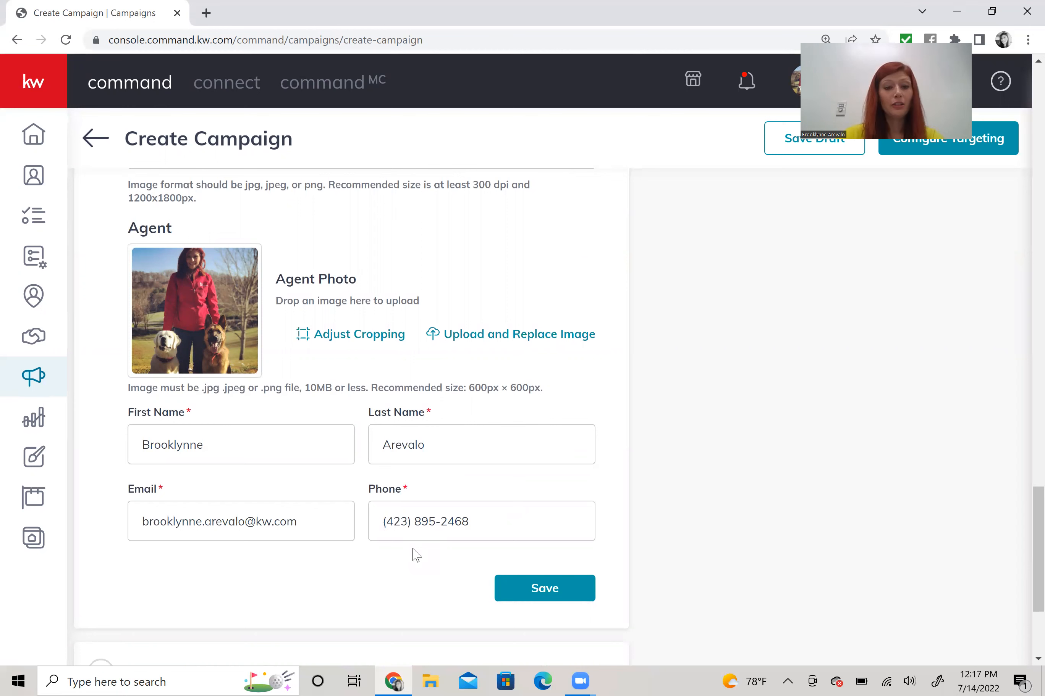
- Save the postcard content, accepting the low-resolution photo
click(529, 592)
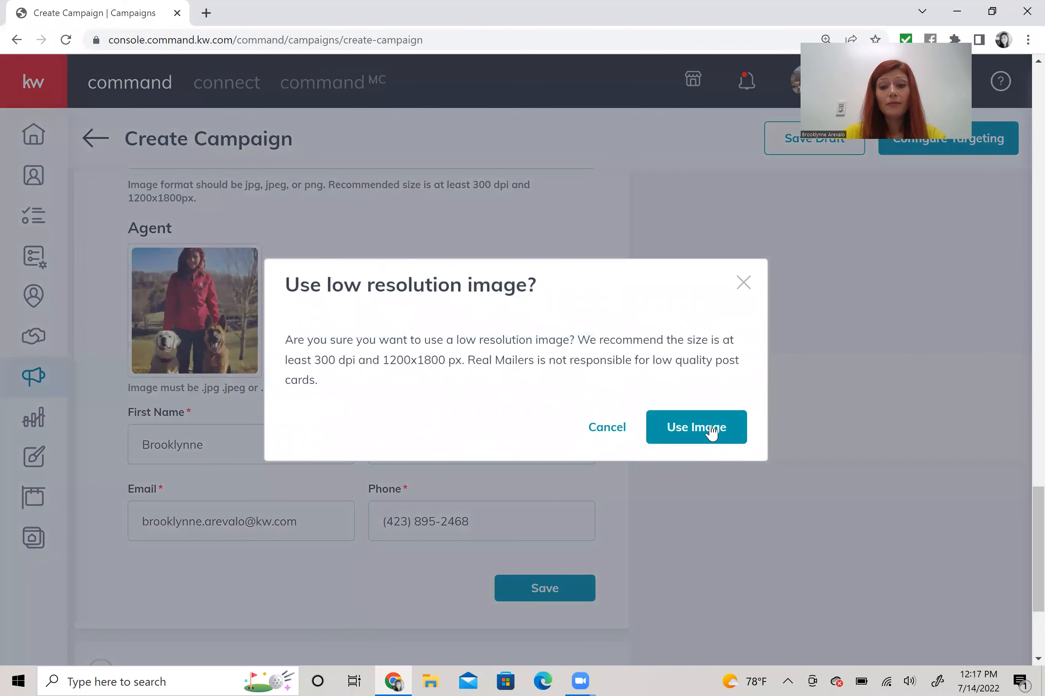
click(710, 432)
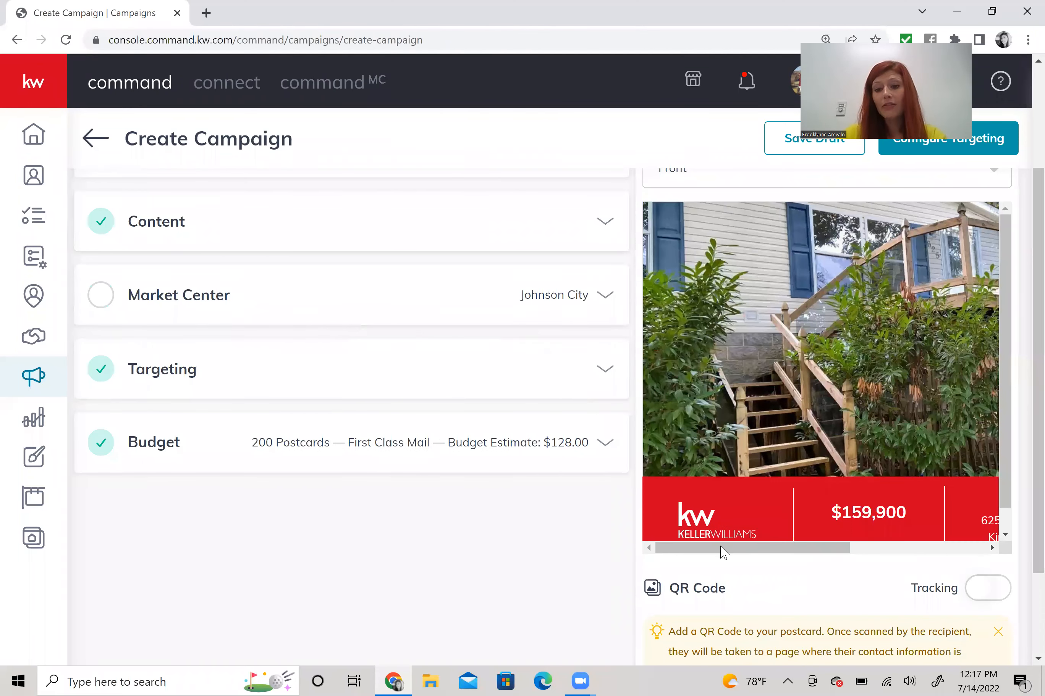
drag(722, 554, 894, 546)
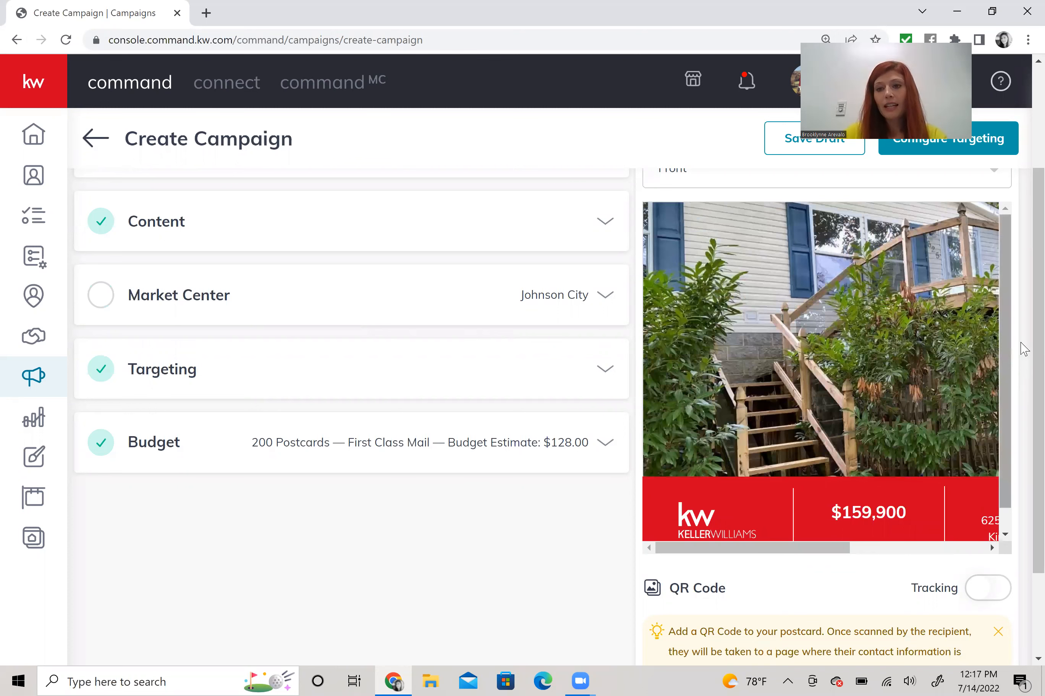
- Switch the postcard preview from Front to Back to check address, price and agent details
scroll(1020, 342, up, 1)
scroll(887, 233, up, 1)
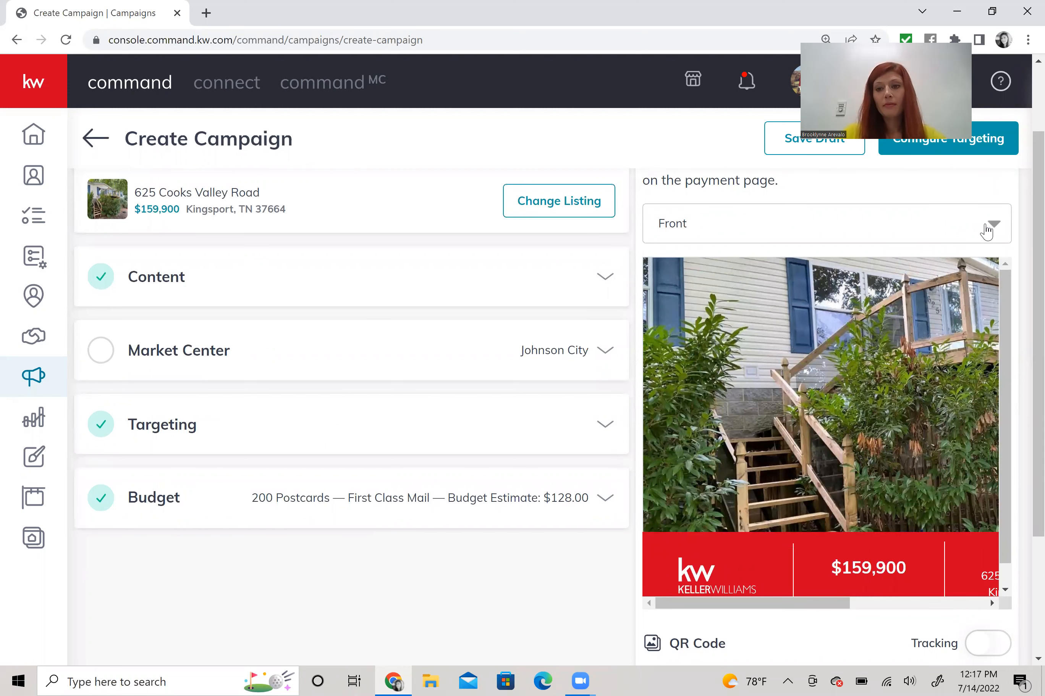
click(986, 231)
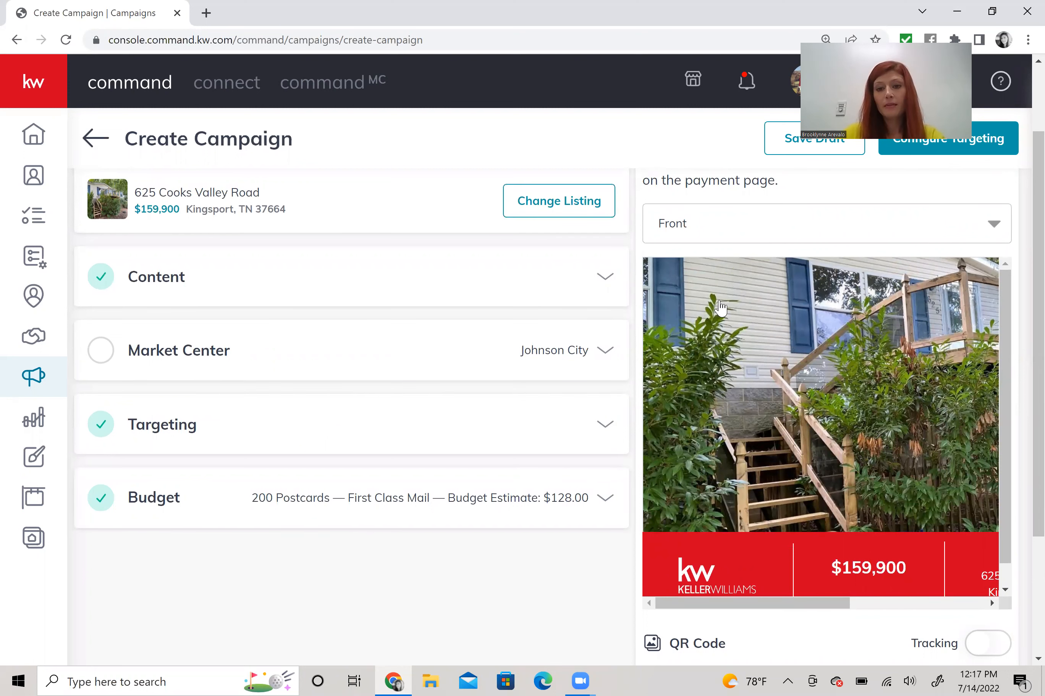
click(719, 301)
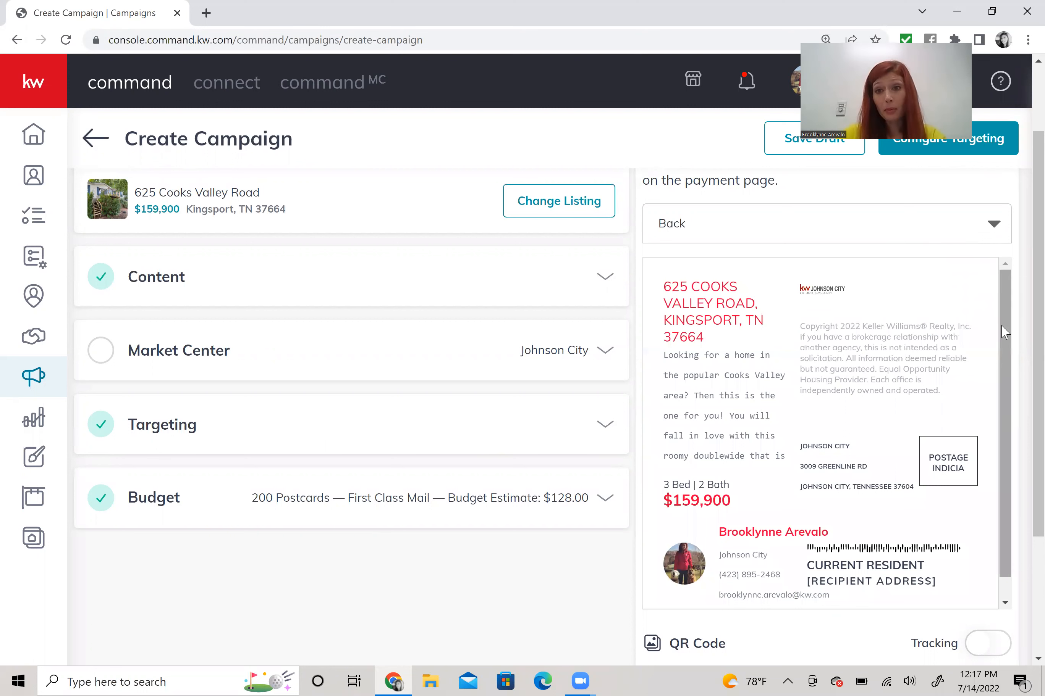
scroll(1002, 328, down, 1)
scroll(1005, 329, up, 1)
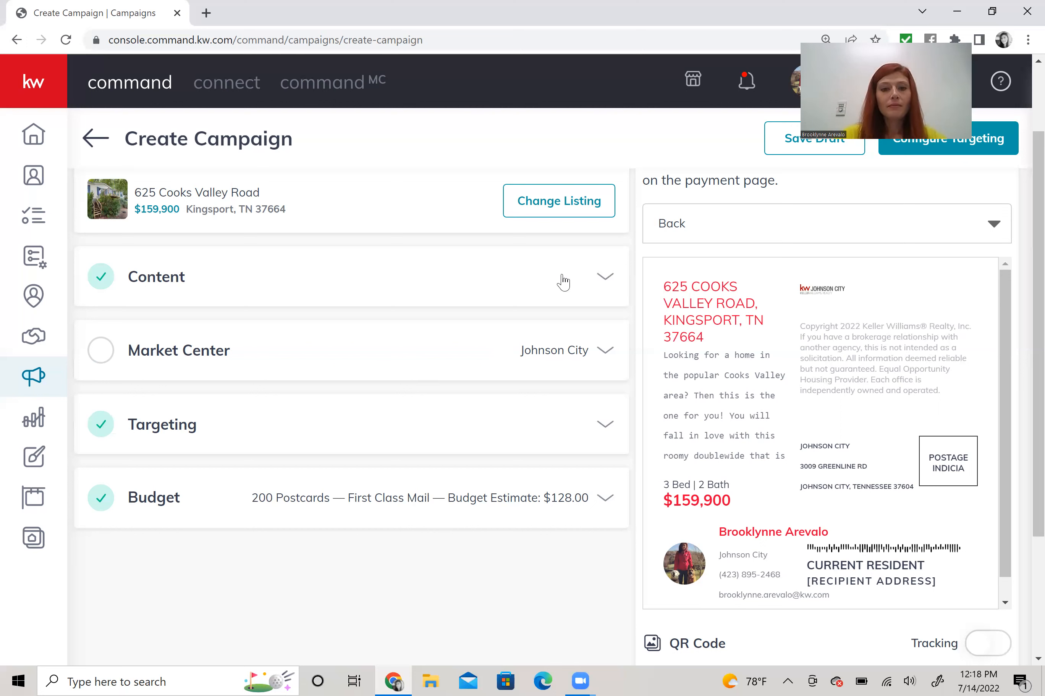
- Expand the Market Center details and set the state to TN
click(404, 359)
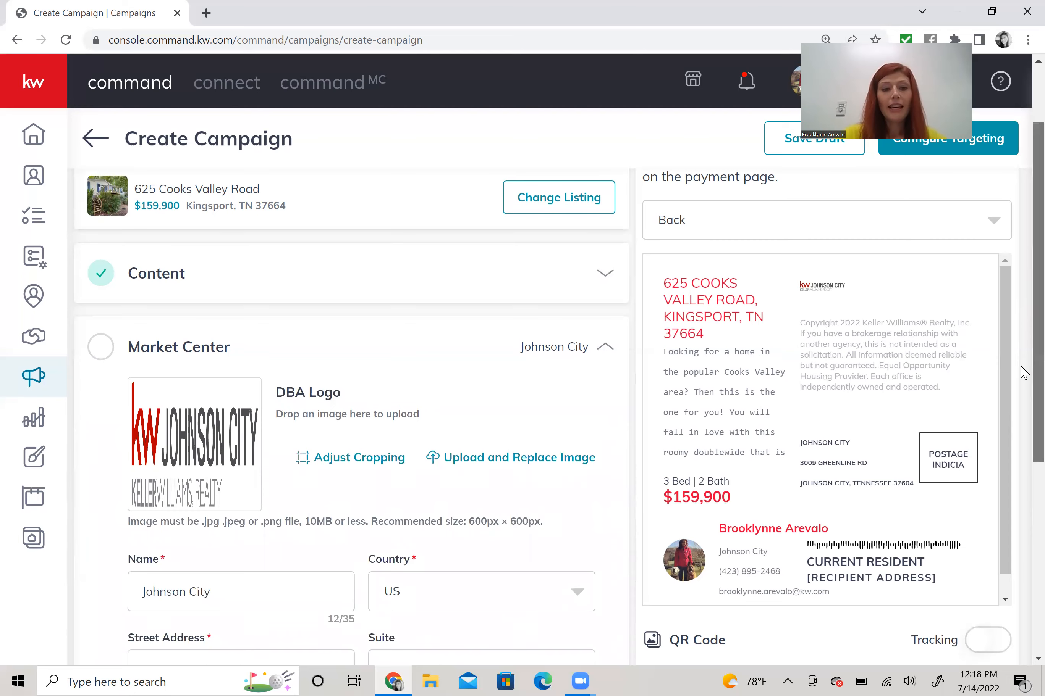
scroll(1022, 373, down, 4)
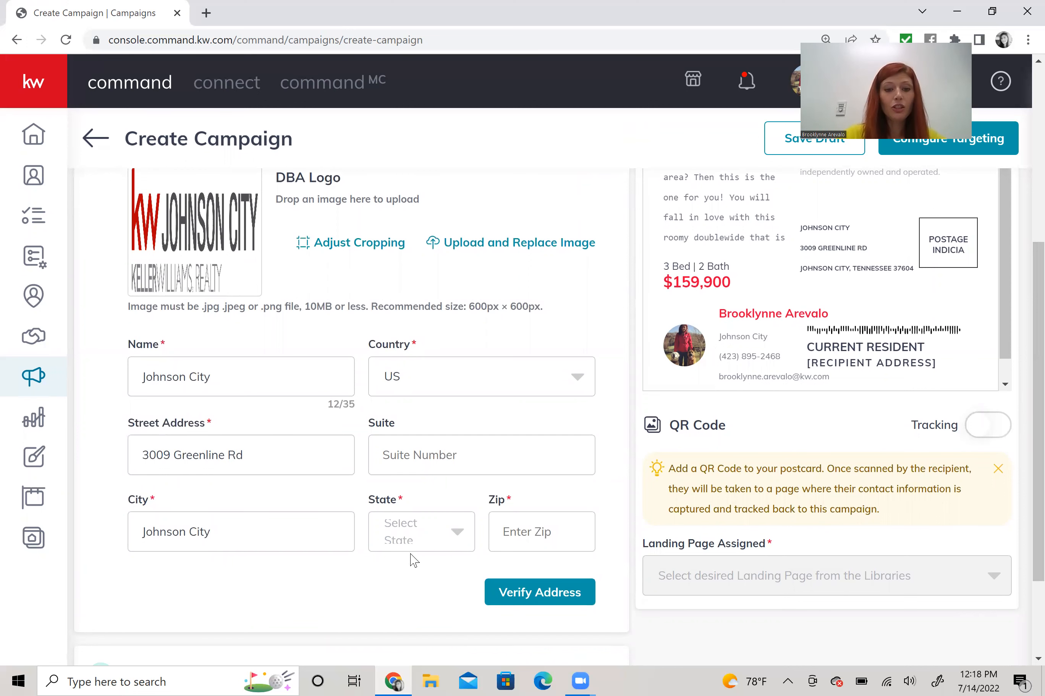
click(419, 544)
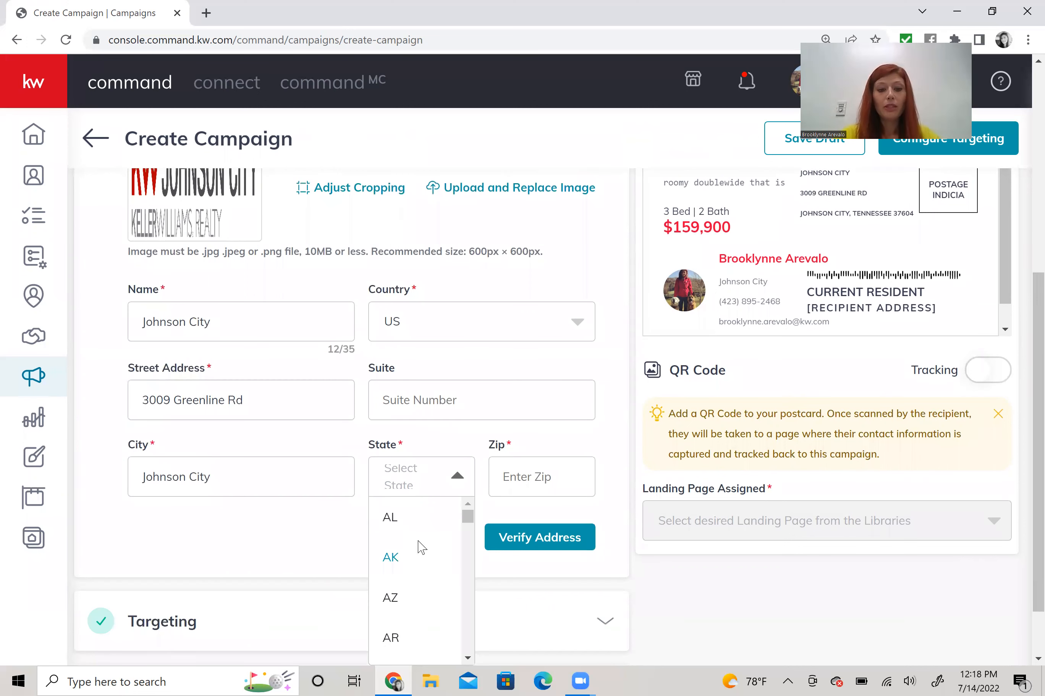
text(TN)
key(Tab)
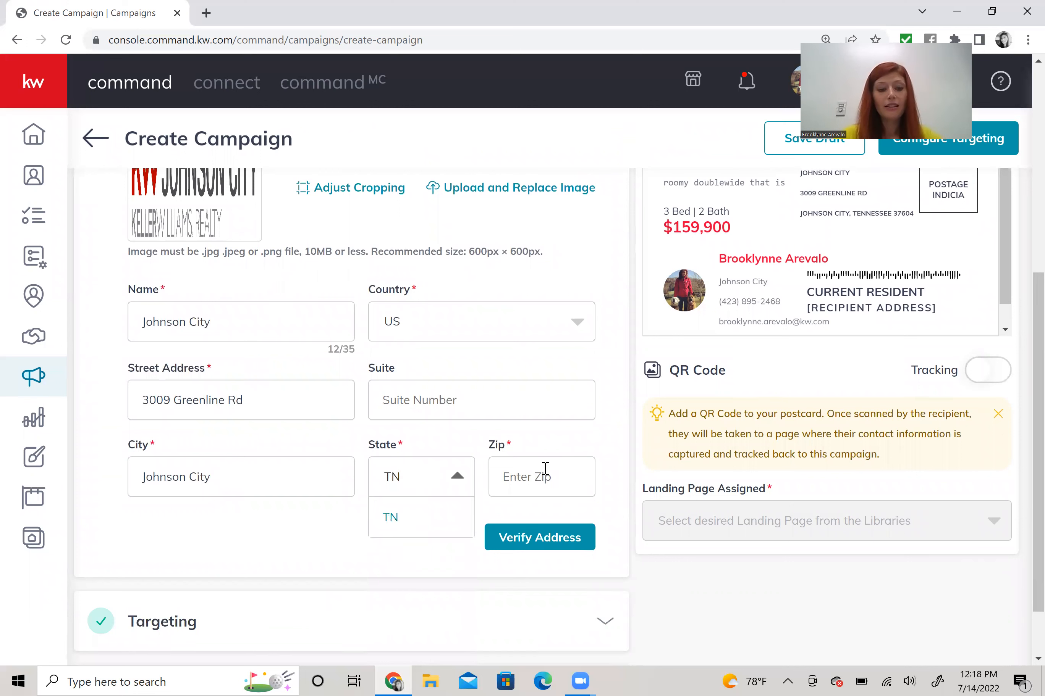
click(546, 469)
text(3)
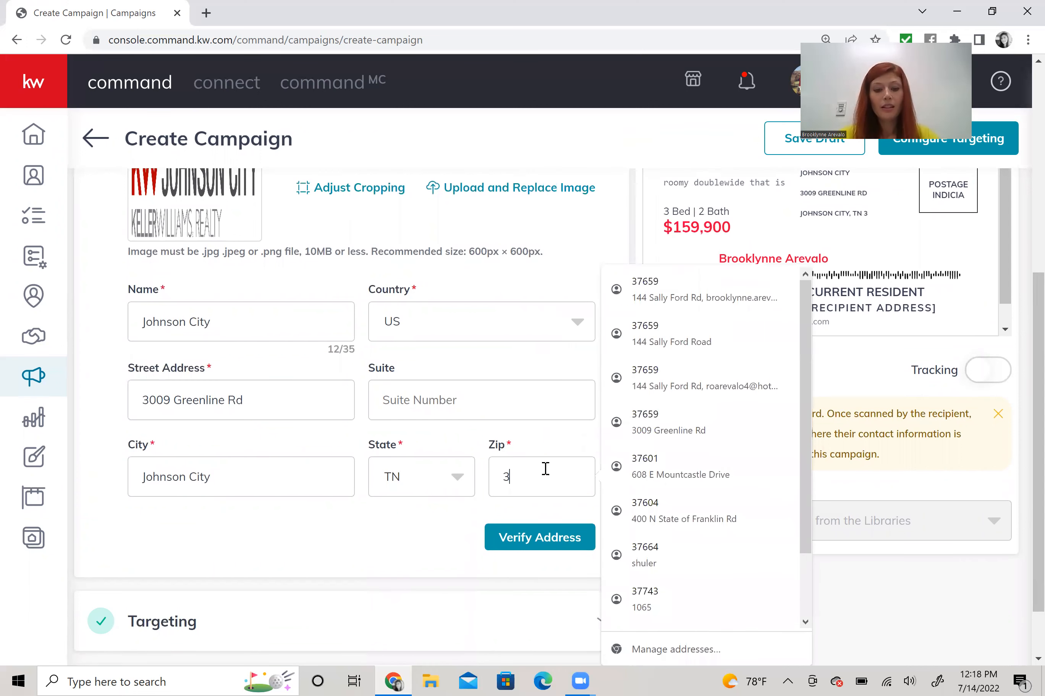
text(7604)
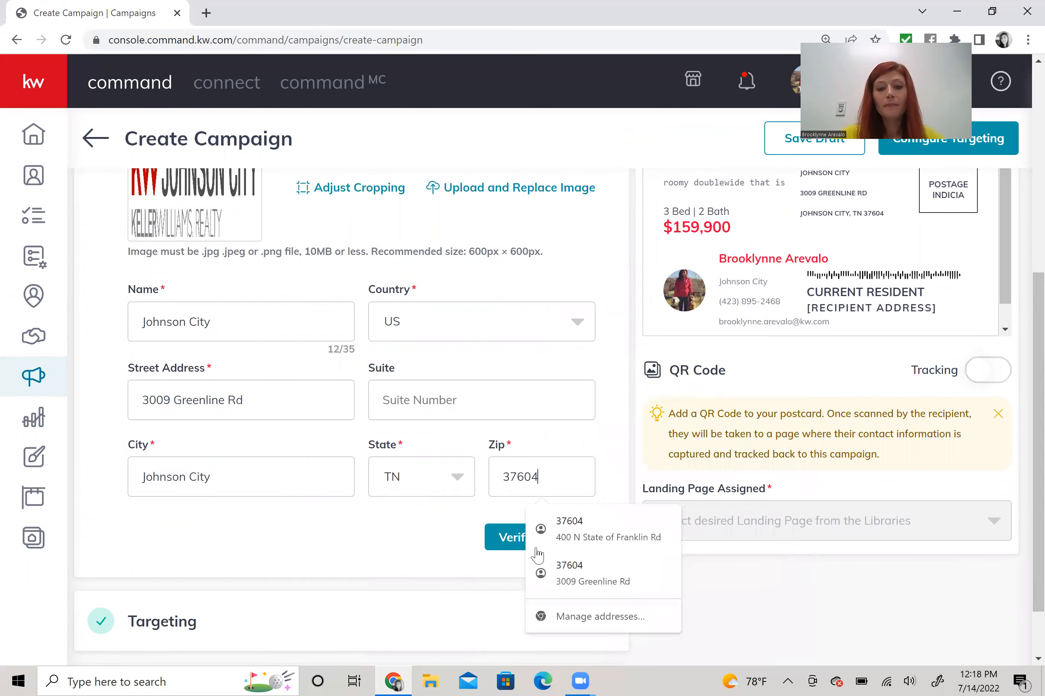
click(549, 541)
click(550, 539)
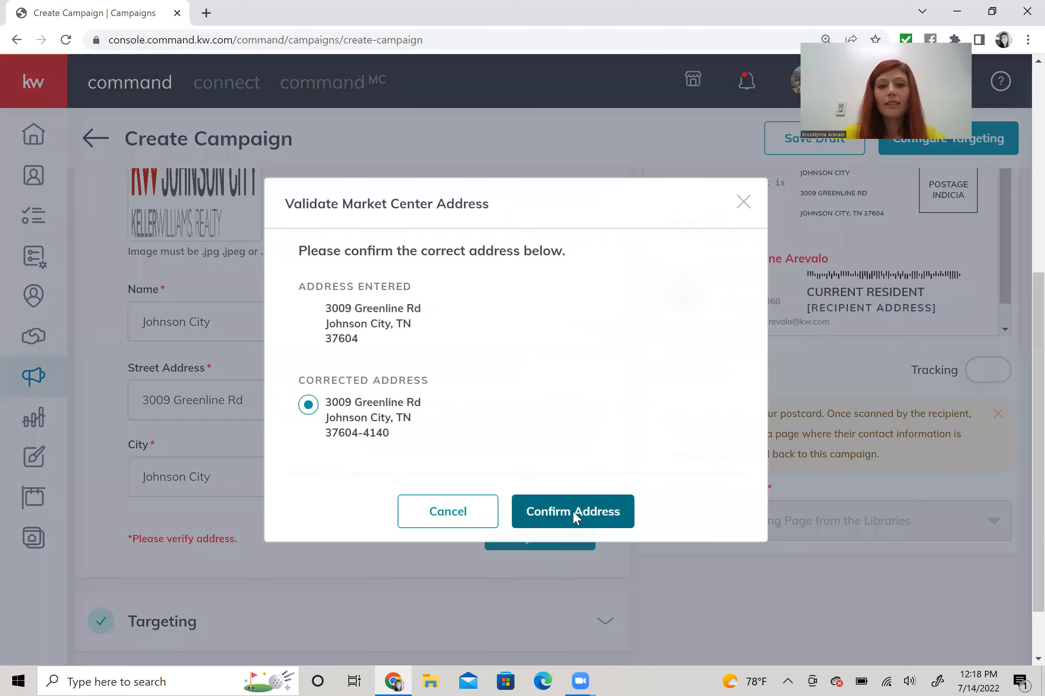
click(573, 511)
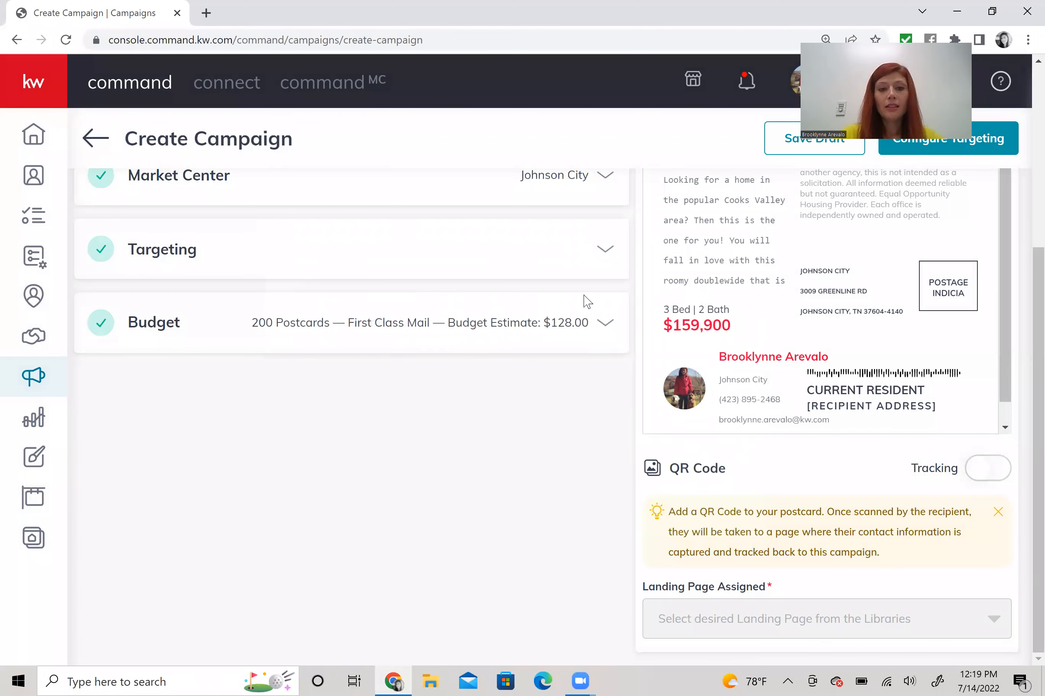
- Reduce the postcard quantity from 200 to 100, keeping First Class postage, for a $64.00 estimate
click(581, 325)
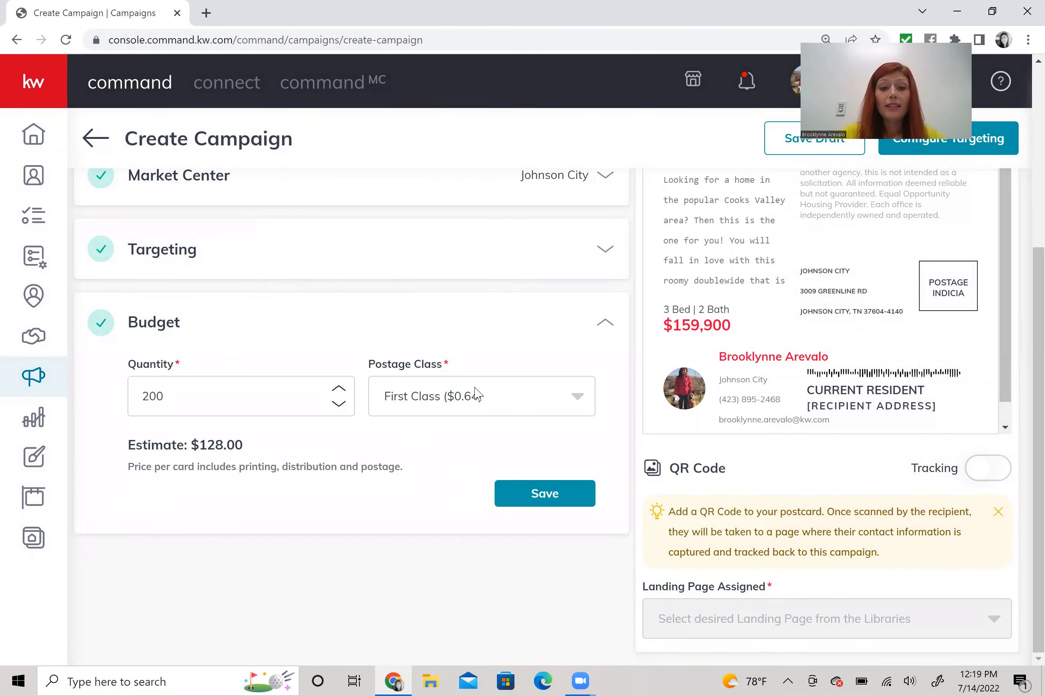
click(528, 409)
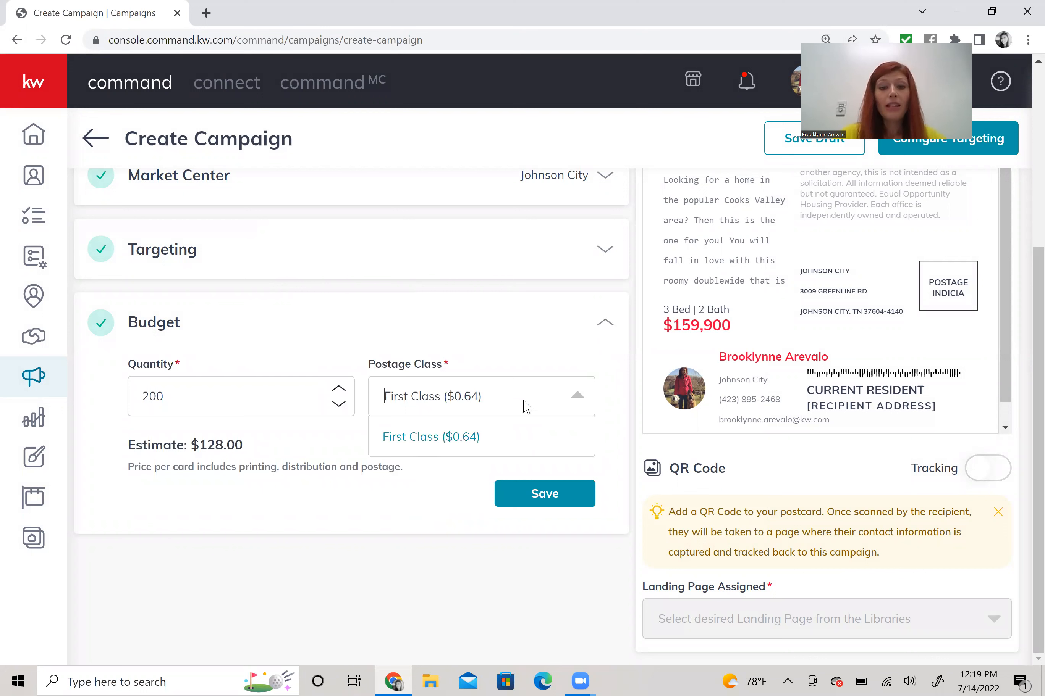
click(476, 377)
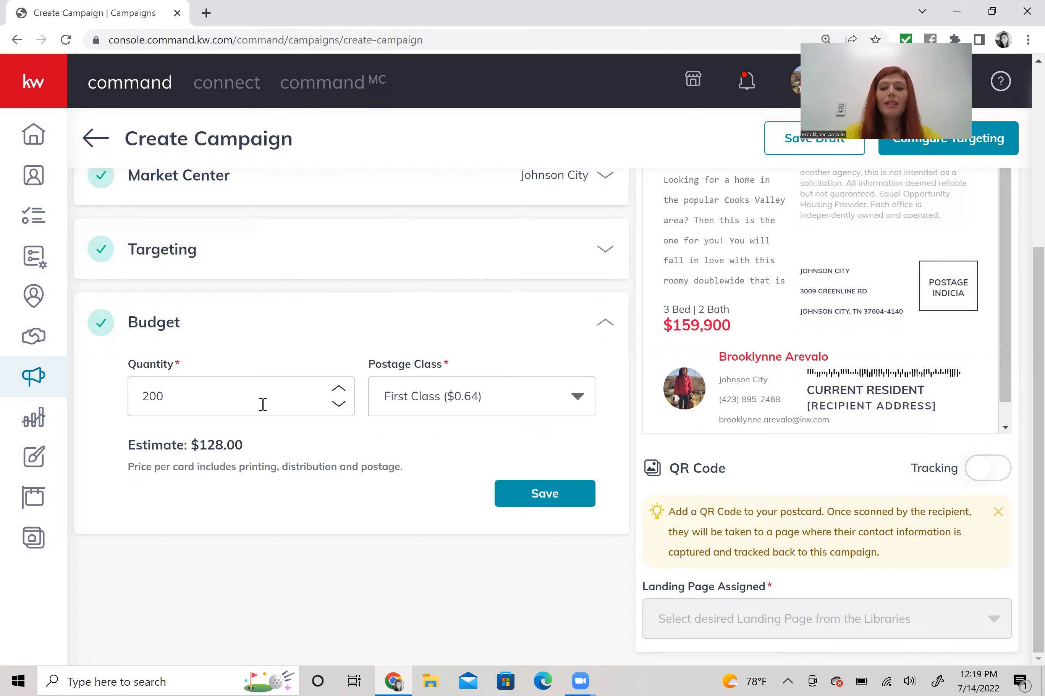
key(BackSpace)
key(BackSpace)
key(BackSpace)
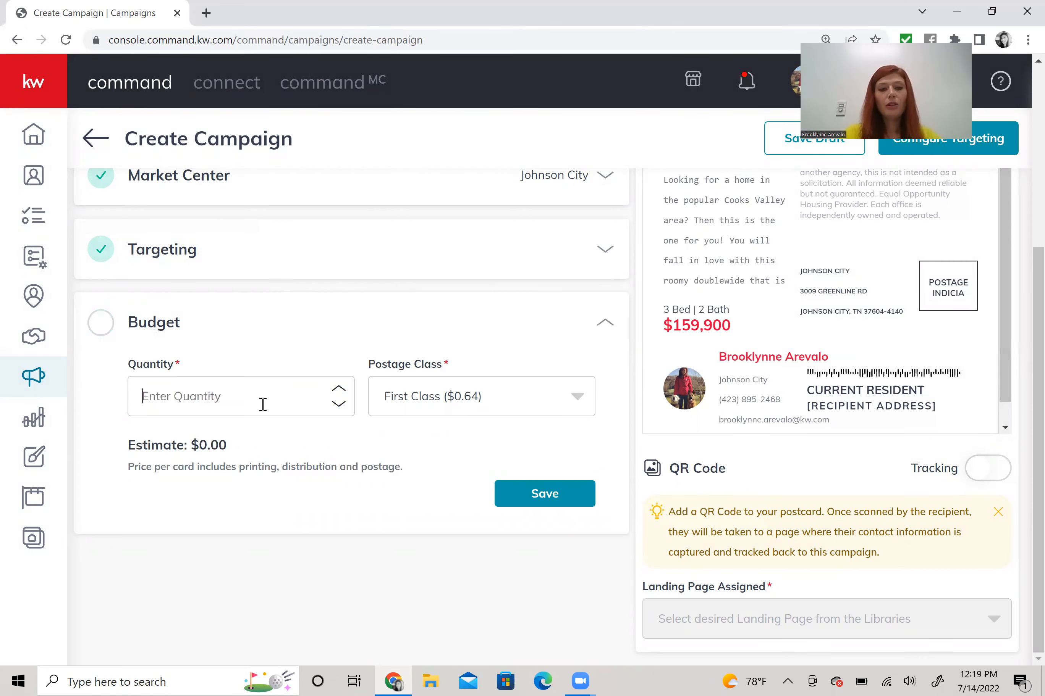
text(100)
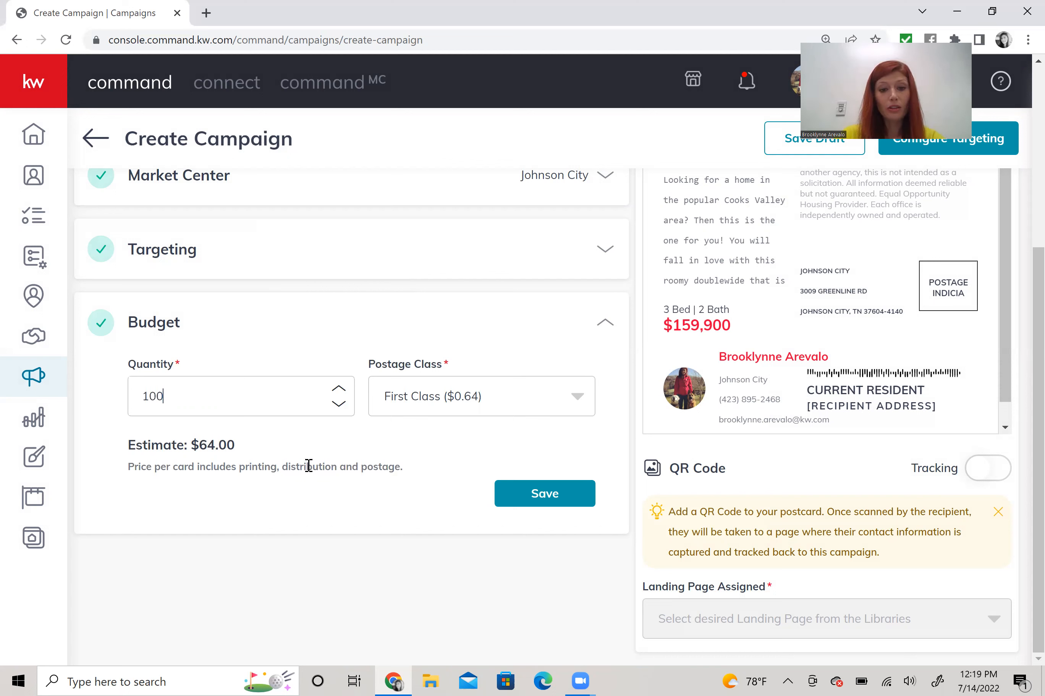
click(527, 495)
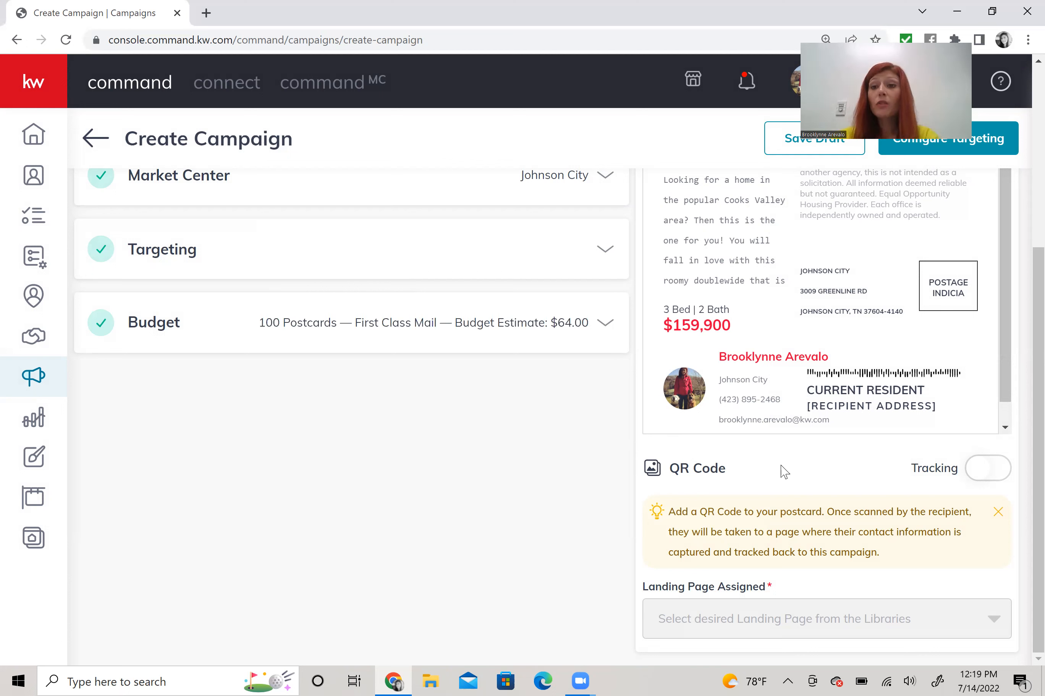
- Enable QR code tracking and assign the Cooks Valley landing page to the postcard's QR code
click(987, 477)
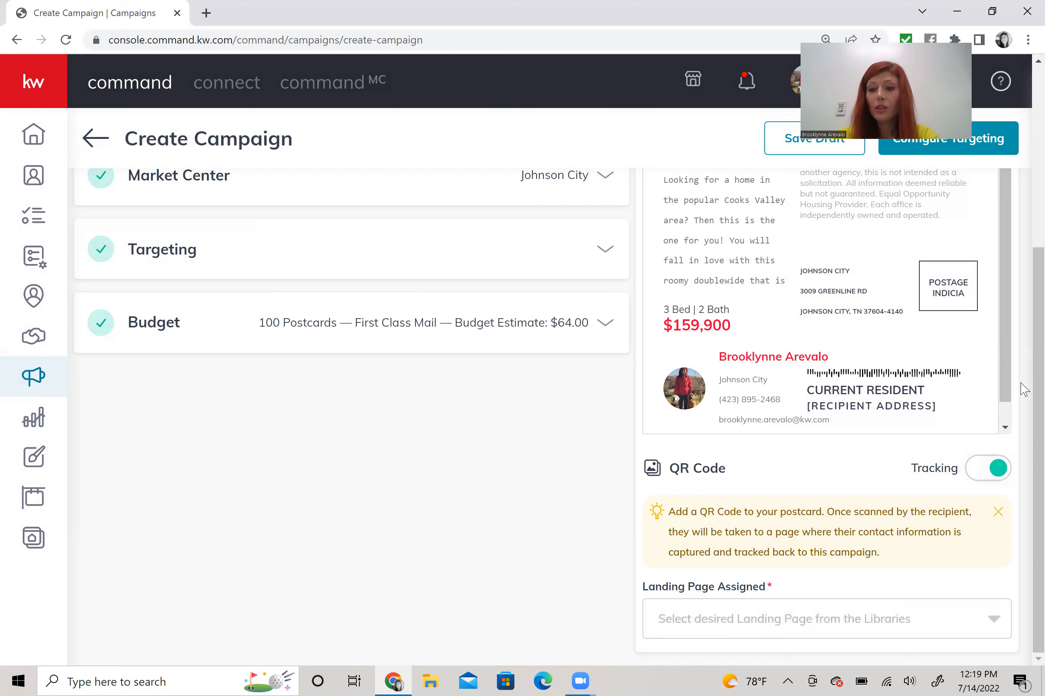
click(819, 613)
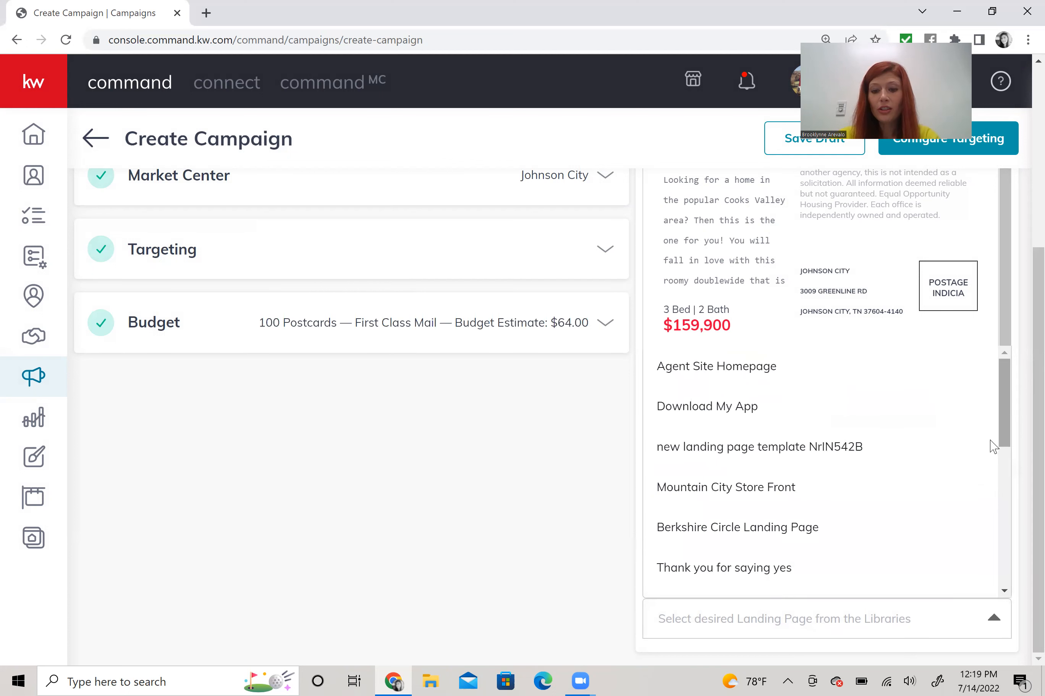
scroll(682, 515, down, 3)
click(680, 509)
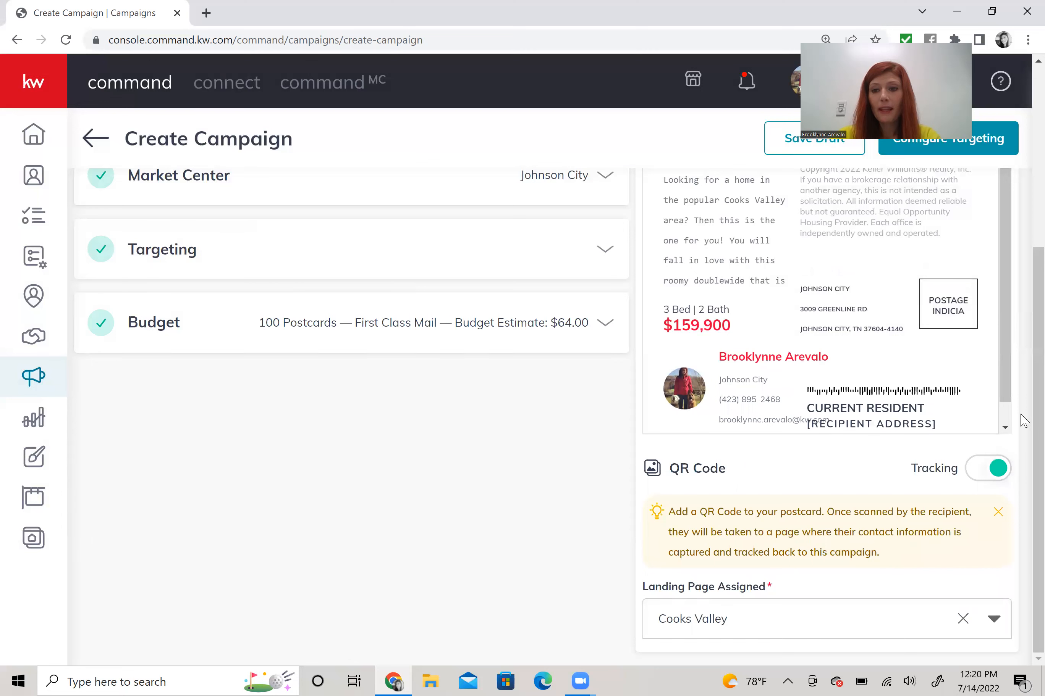
scroll(947, 251, up, 3)
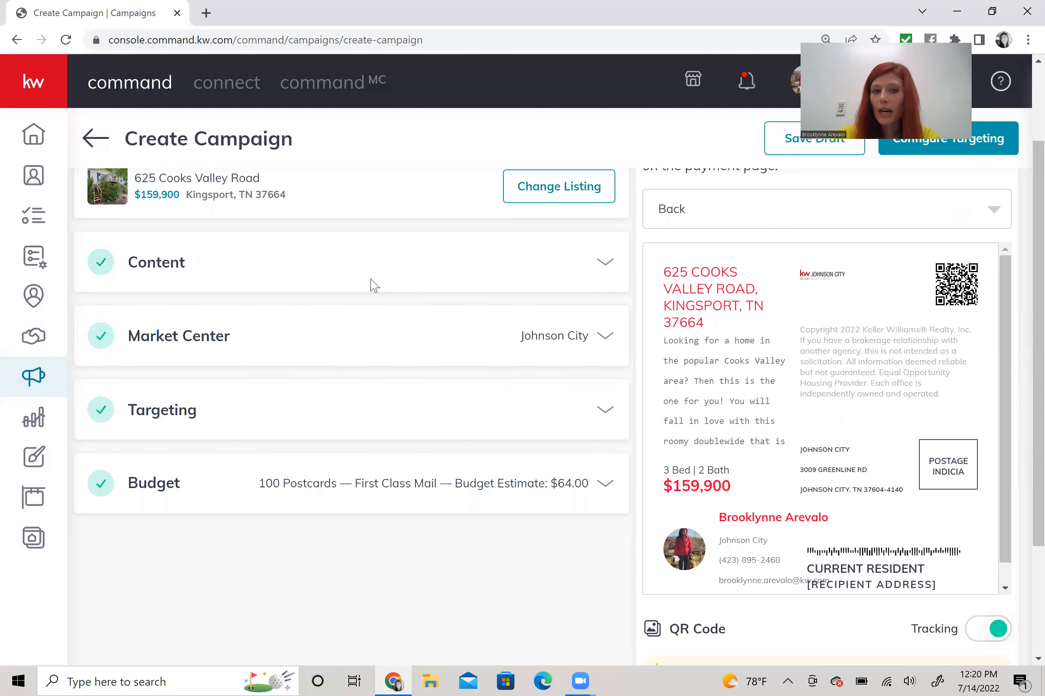
click(389, 263)
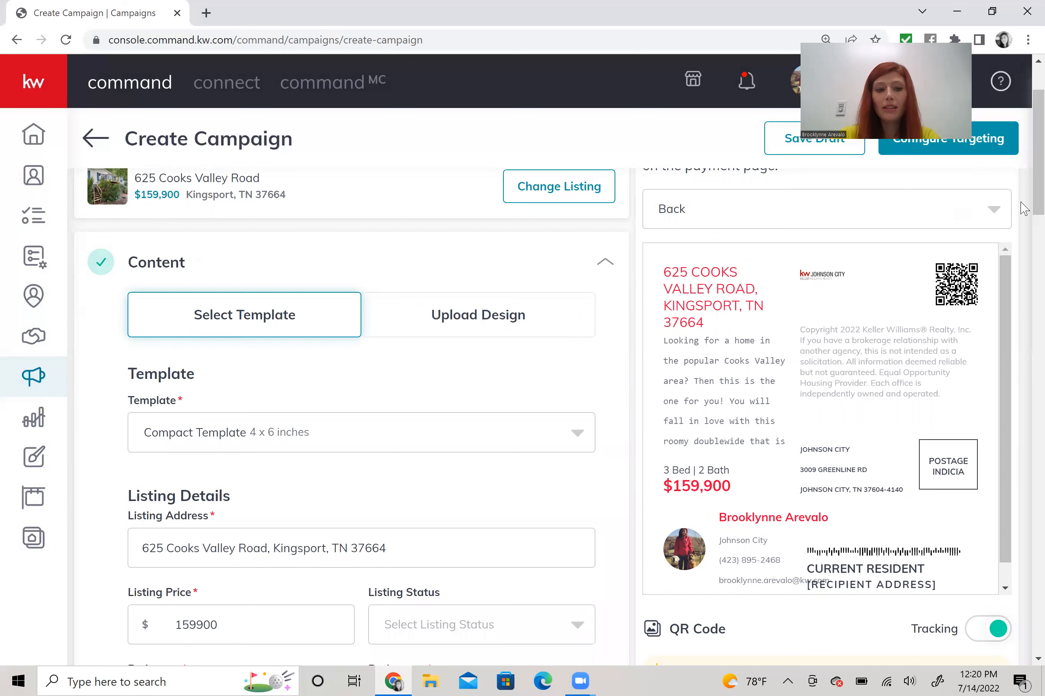
- Append 'Scan the QR code for more information.' to the end of the postcard description
scroll(513, 396, down, 6)
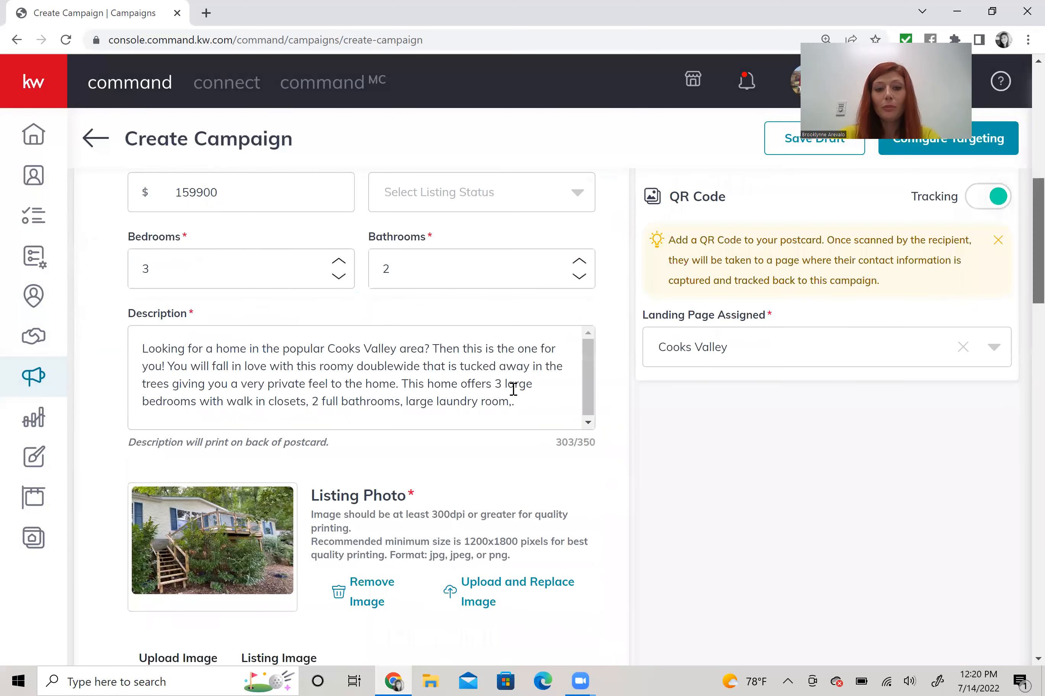
scroll(513, 389, down, 1)
click(533, 375)
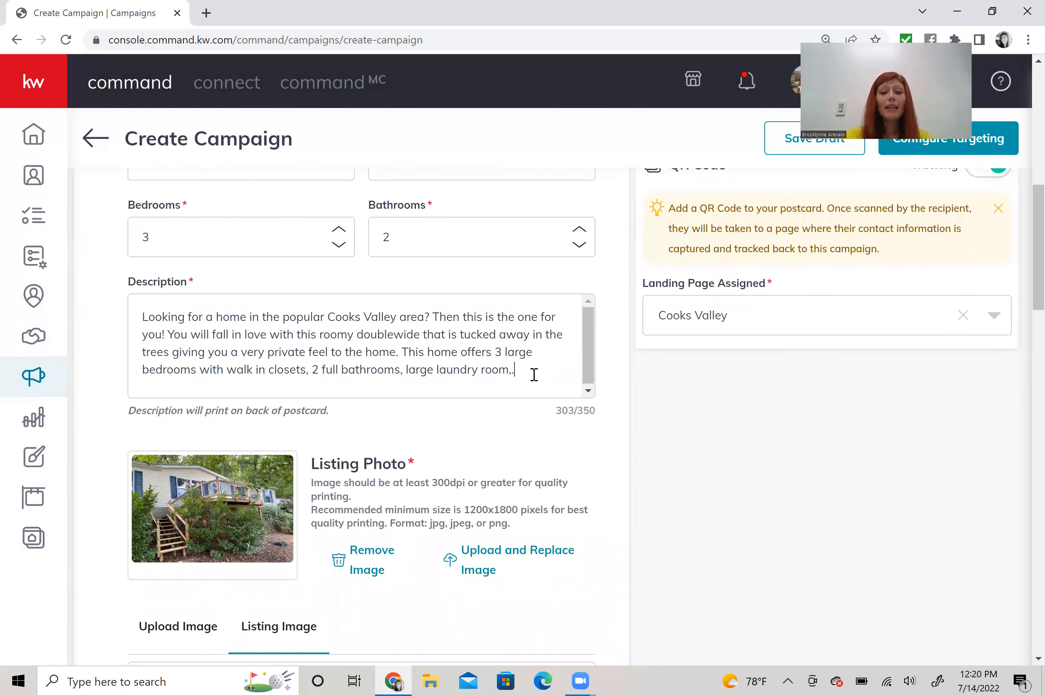
text(n)
key(BackSpace)
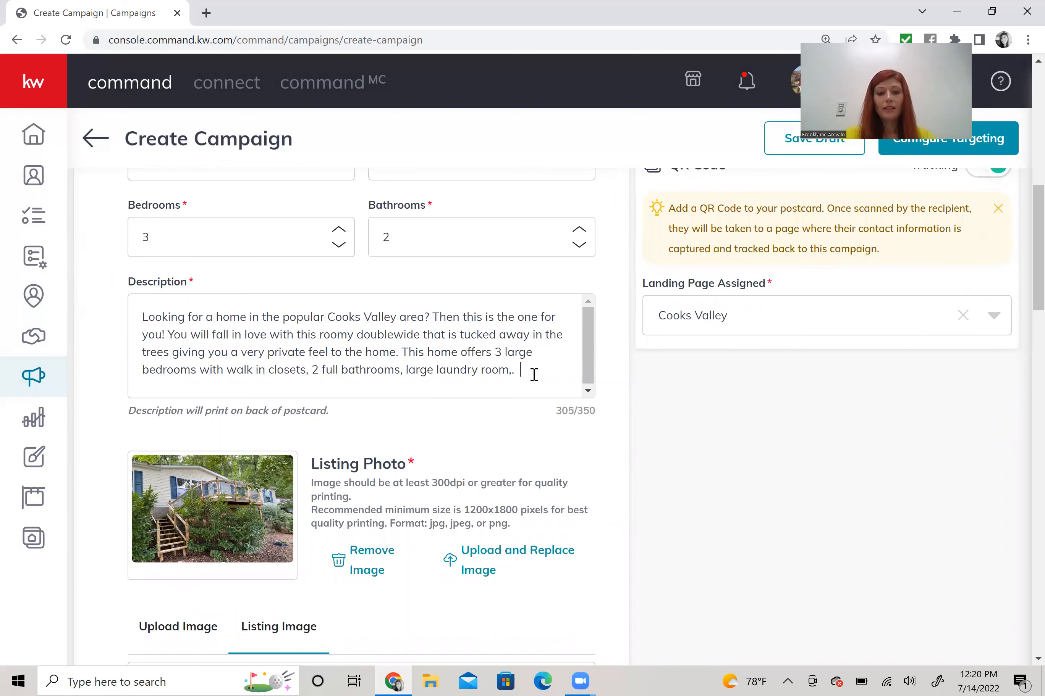
text(Span theQR )
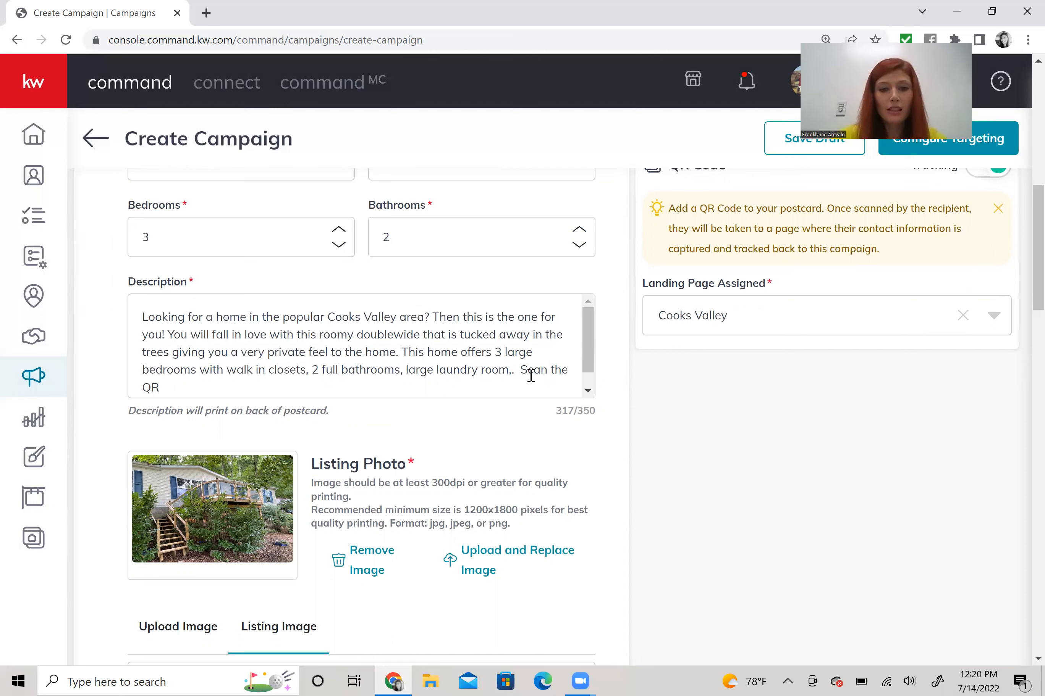
text(code for more information )
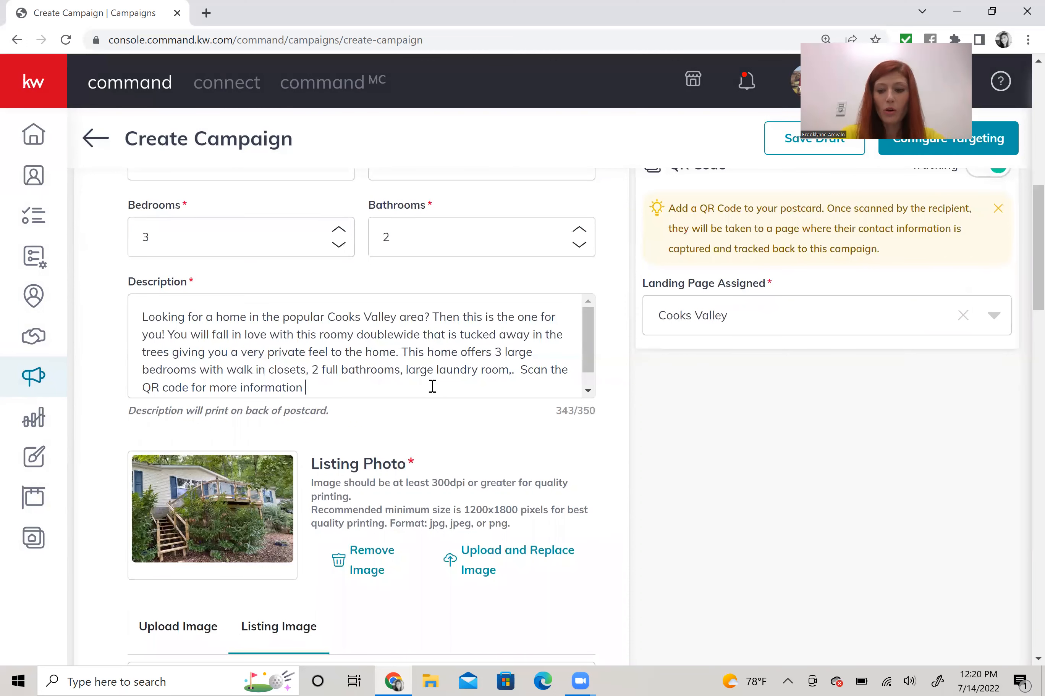
text(.)
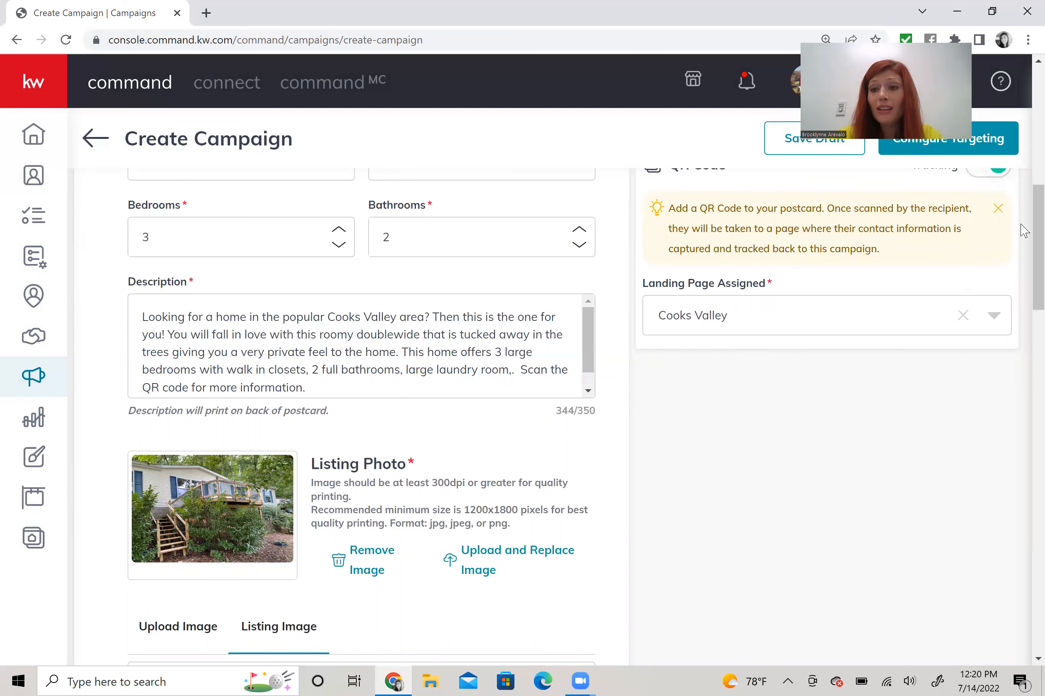
scroll(984, 186, up, 5)
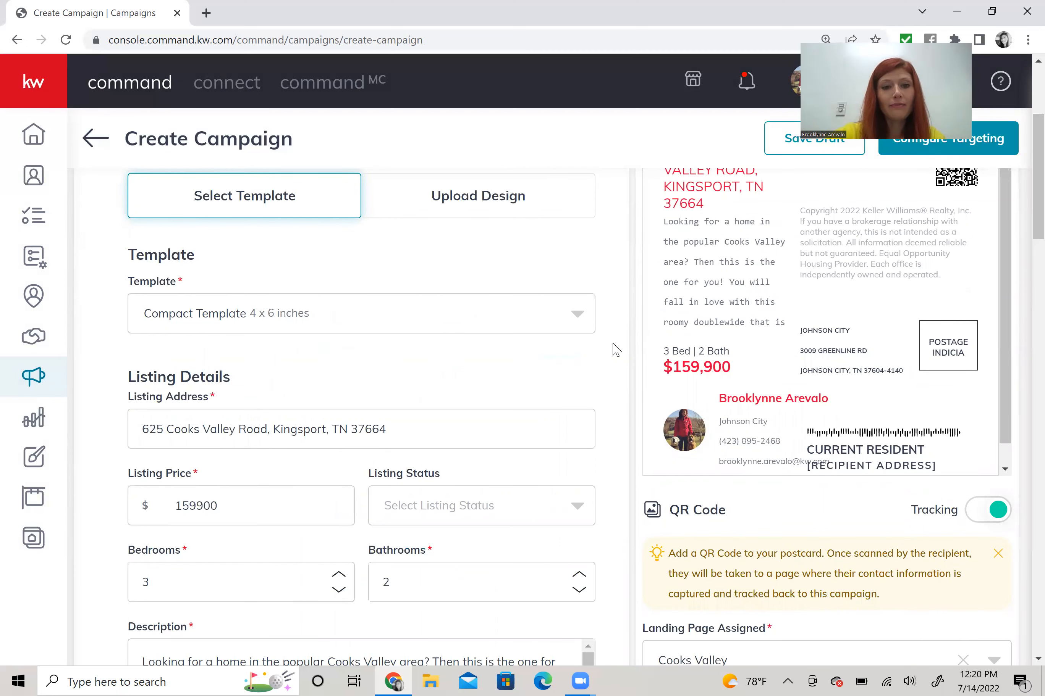
scroll(616, 349, down, 5)
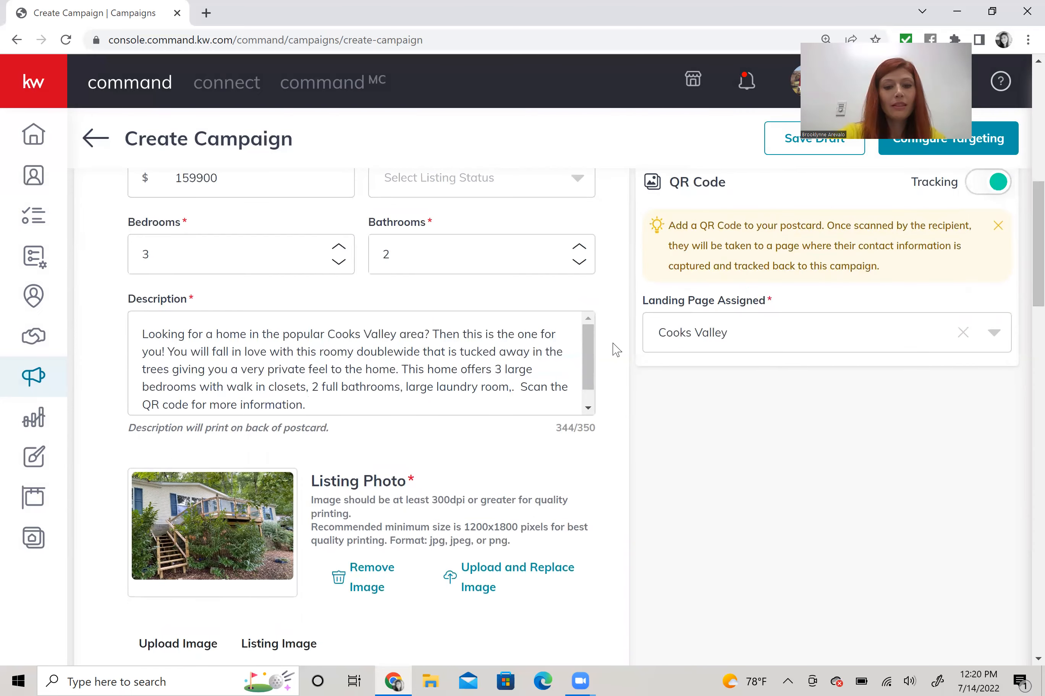
scroll(616, 349, down, 1)
scroll(616, 349, down, 9)
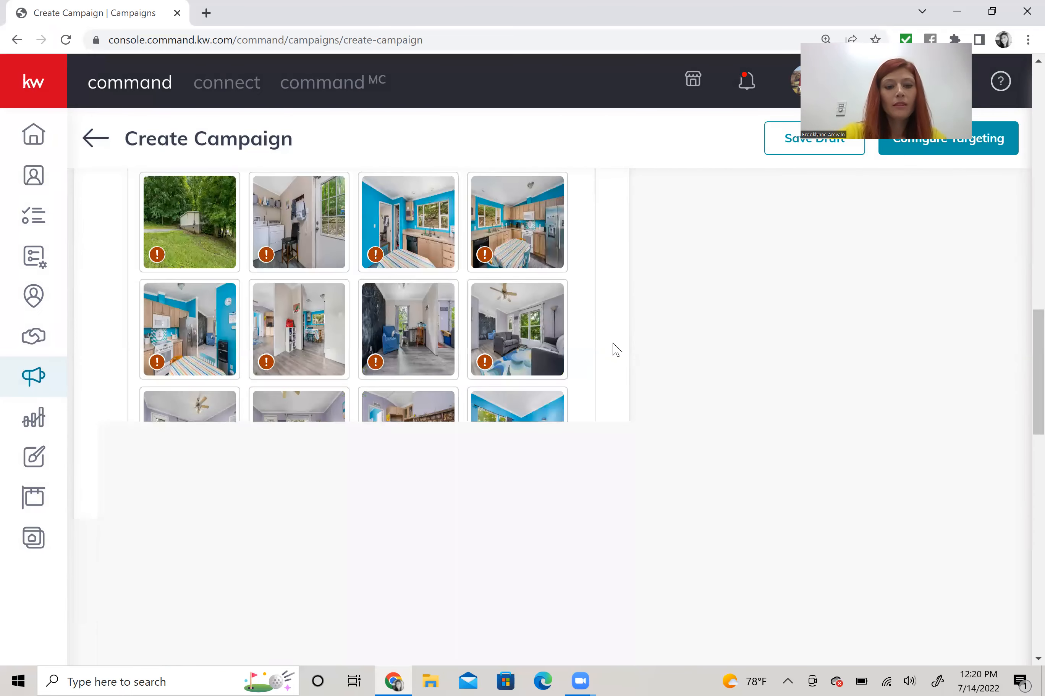
scroll(615, 349, down, 8)
scroll(616, 349, down, 6)
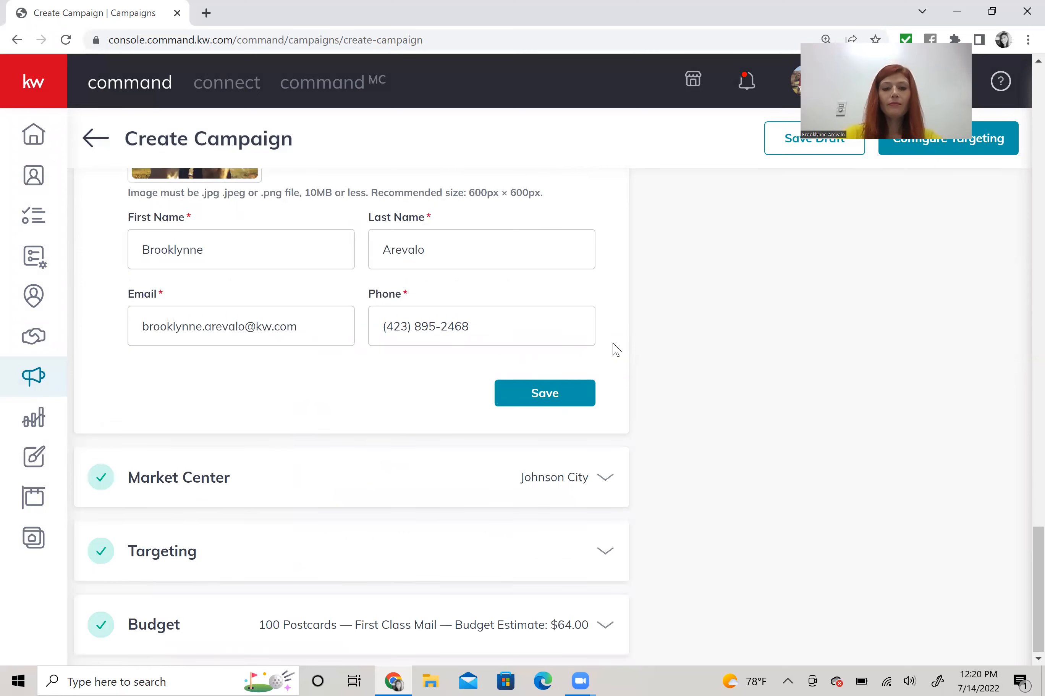
scroll(1024, 270, down, 6)
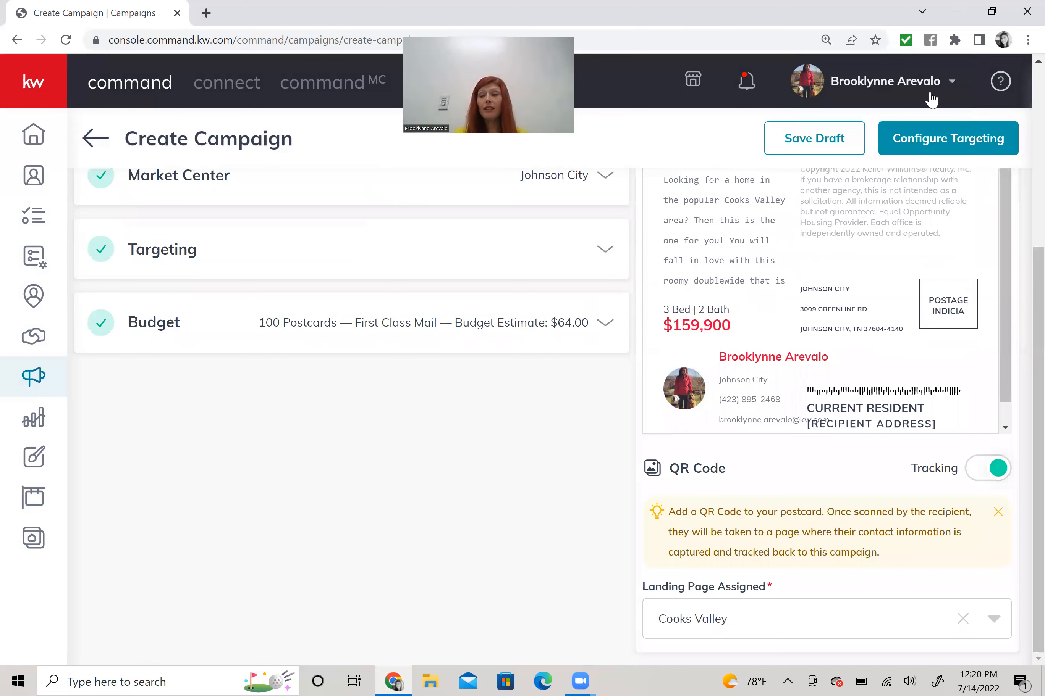
click(959, 144)
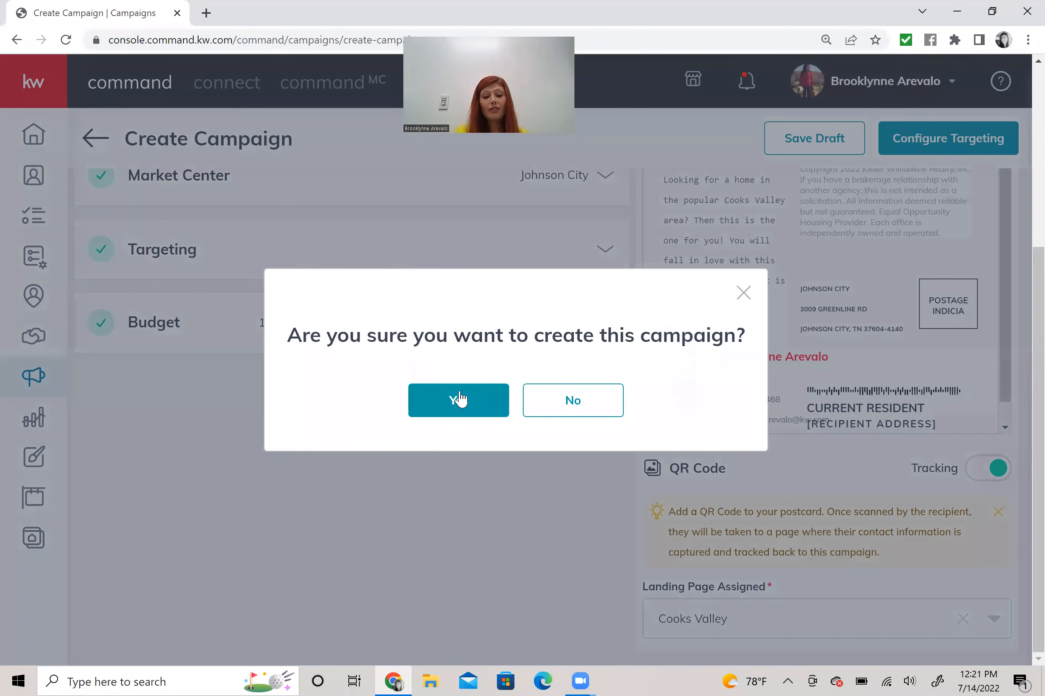
- Confirm creating the campaign, then view details of a targeted home near Frontier Dr
click(460, 399)
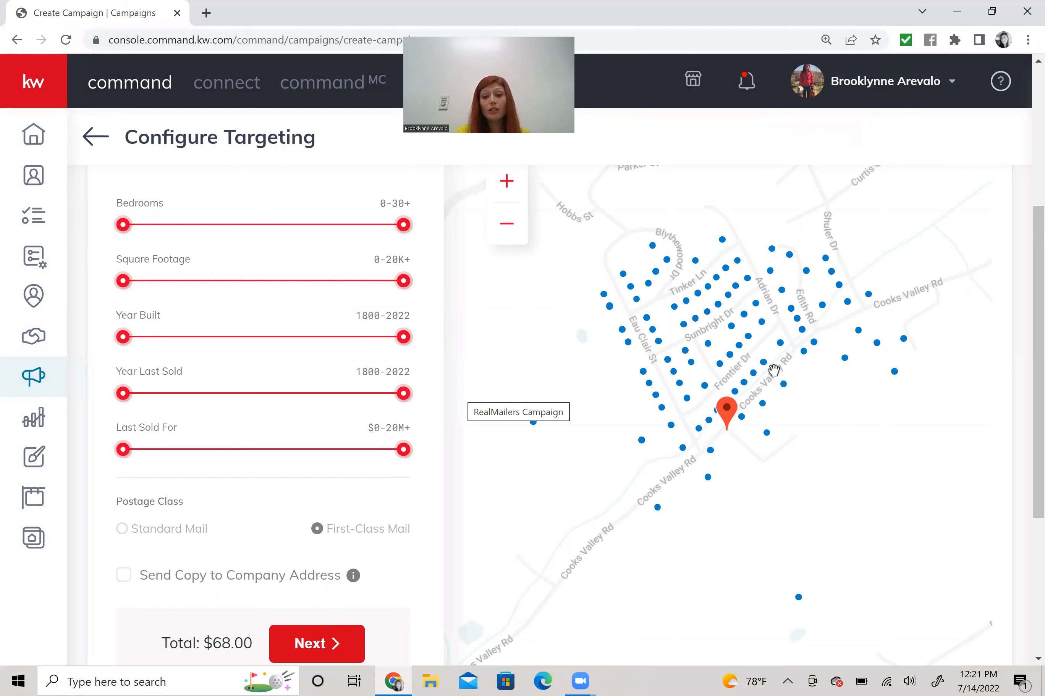
click(729, 413)
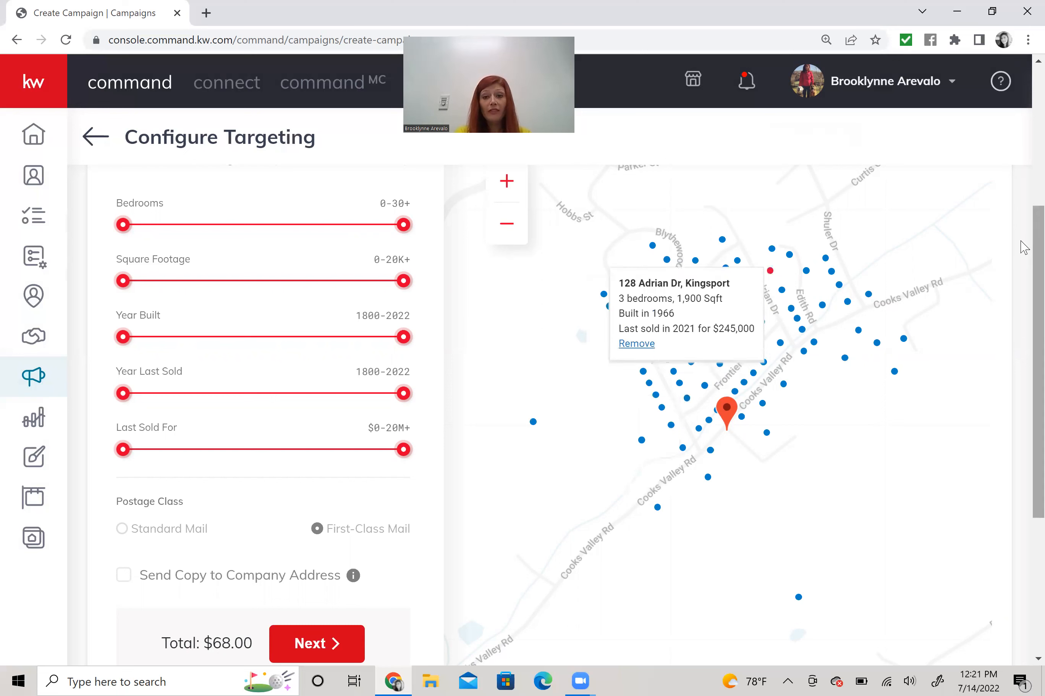
scroll(1025, 225, up, 2)
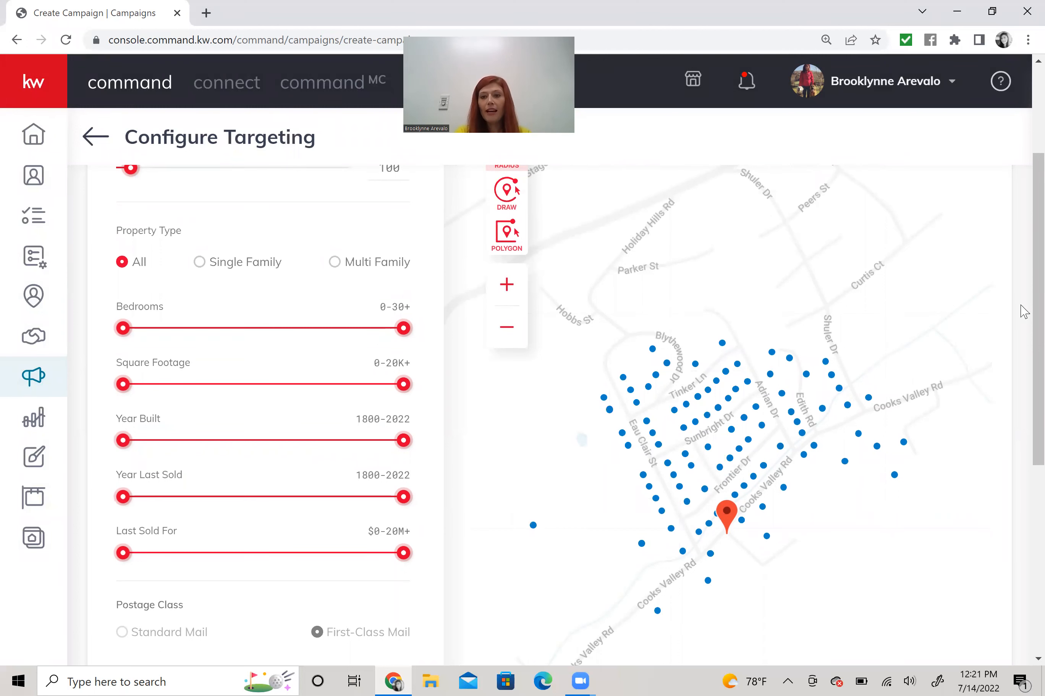
scroll(533, 250, up, 2)
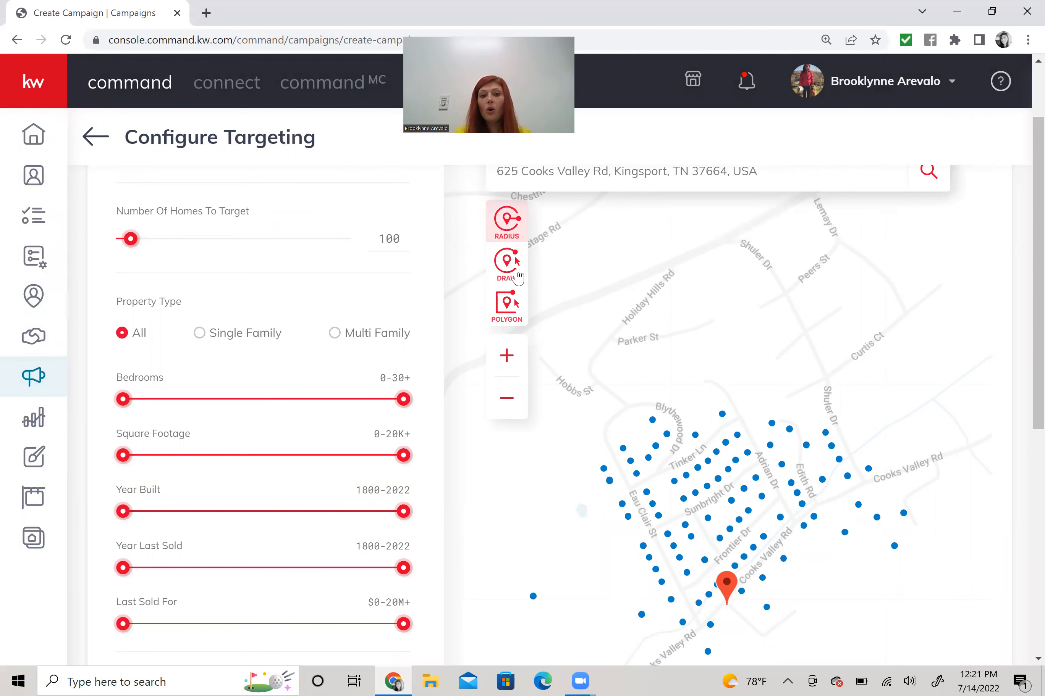
- Draw a freehand boundary around the Cooks Valley Rd neighbourhood, raising homes to target to 205
click(512, 272)
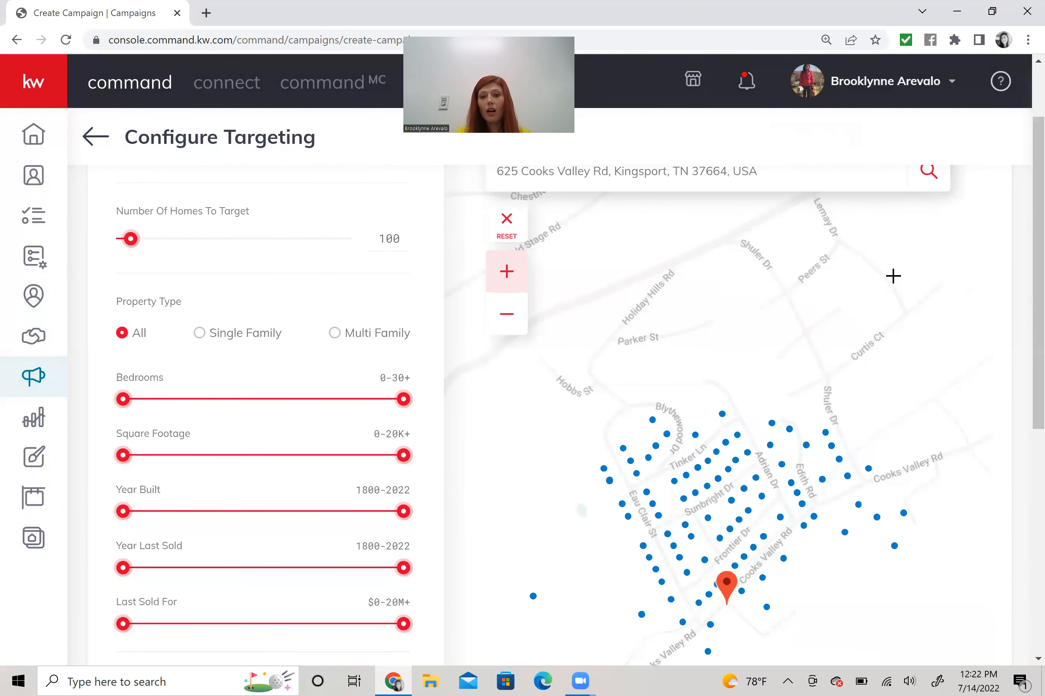
drag(670, 234, 600, 296)
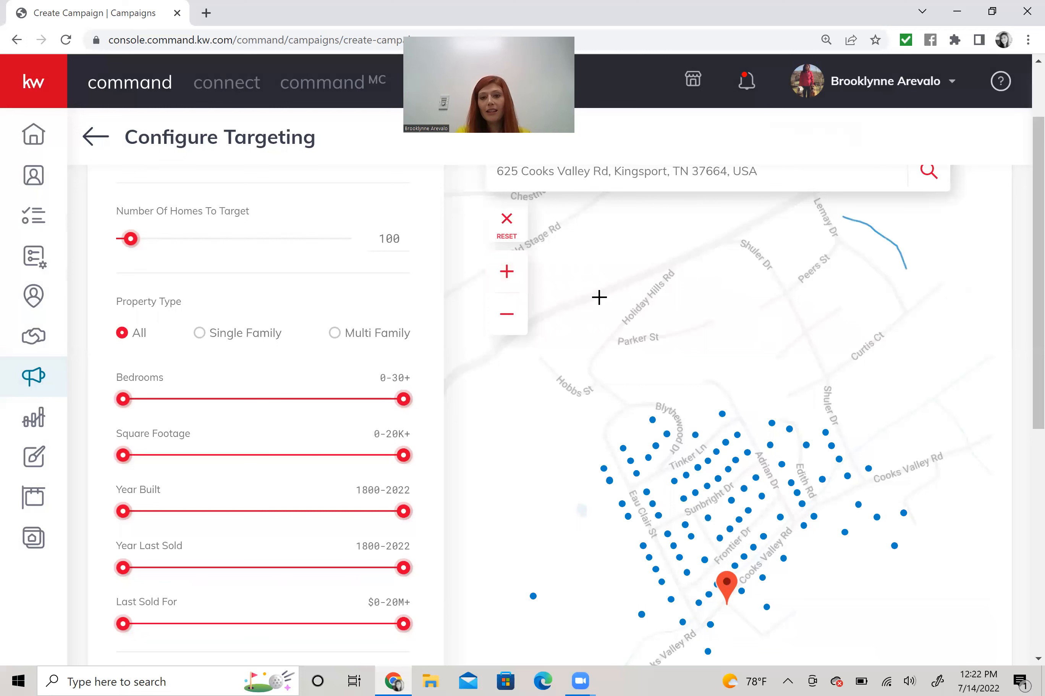
mouse_move(589, 547)
mouse_down()
mouse_move(839, 574)
mouse_move(966, 488)
mouse_move(980, 357)
mouse_move(920, 253)
mouse_move(870, 233)
mouse_up()
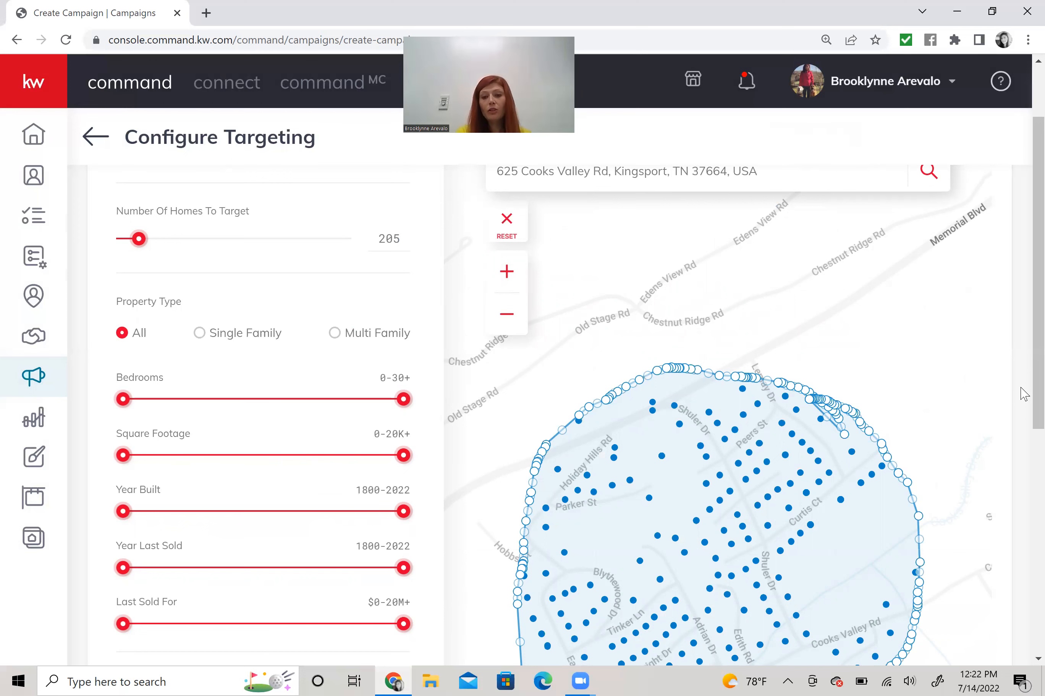
scroll(1024, 459, down, 2)
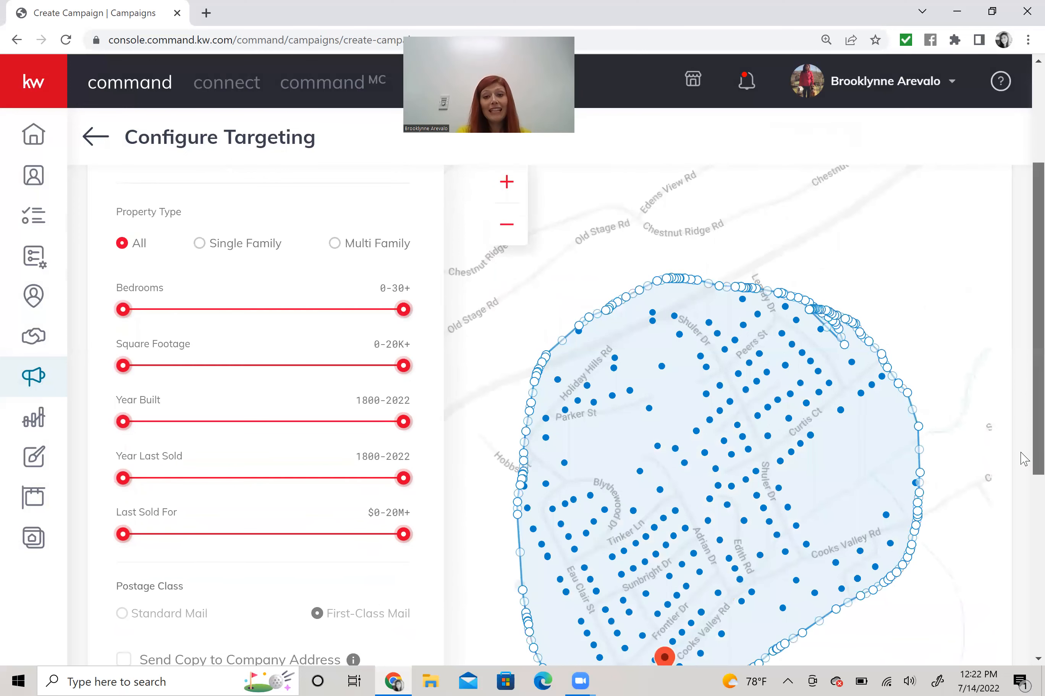
- Limit Year Built to 1800–2018 and change the number of homes to target from 205 to 188
scroll(1023, 458, down, 1)
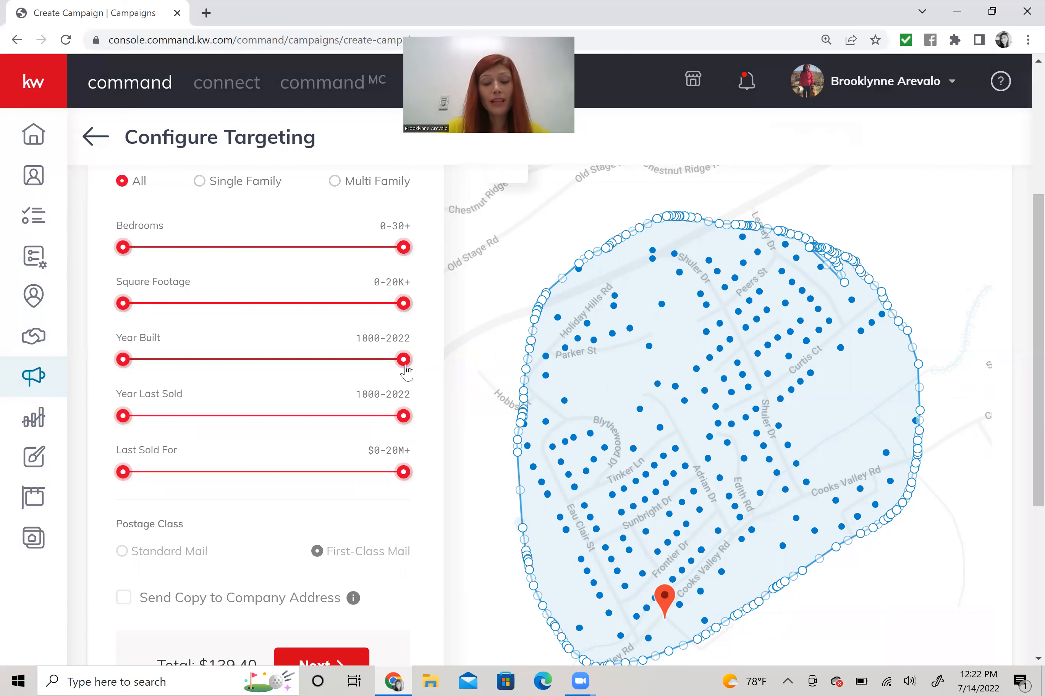
drag(404, 365, 377, 366)
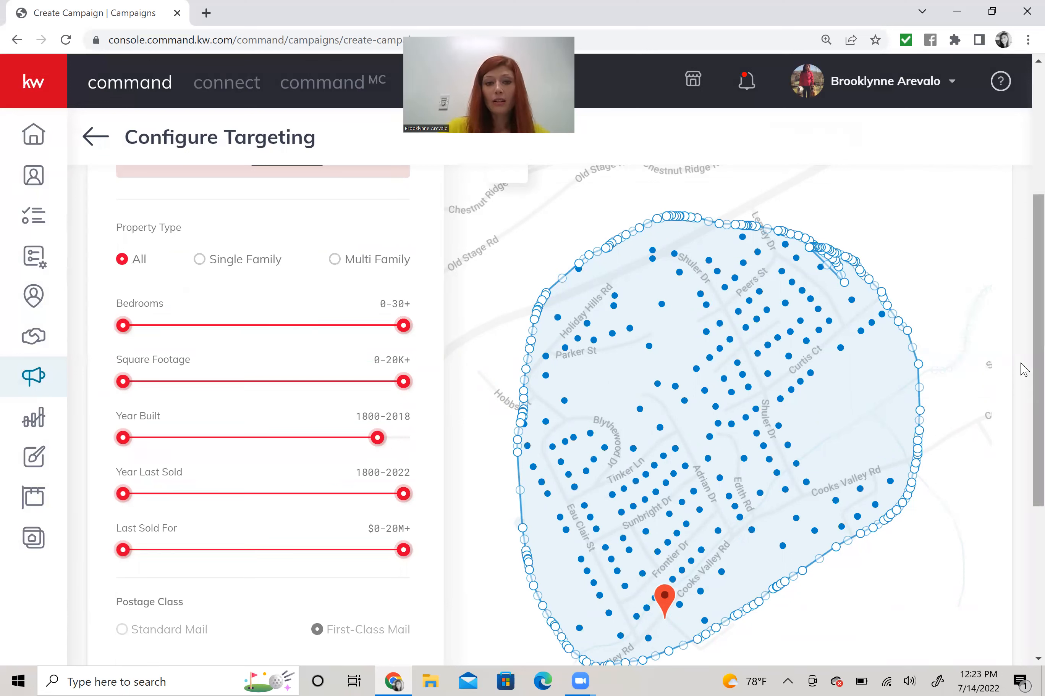
scroll(1020, 305, up, 1)
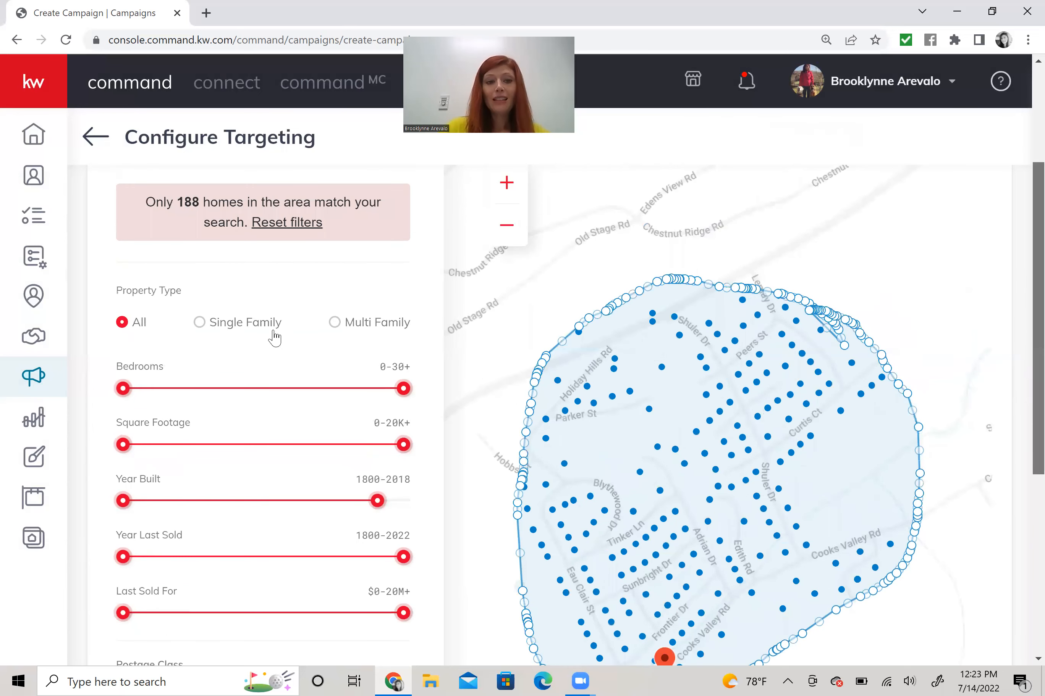
scroll(274, 337, up, 2)
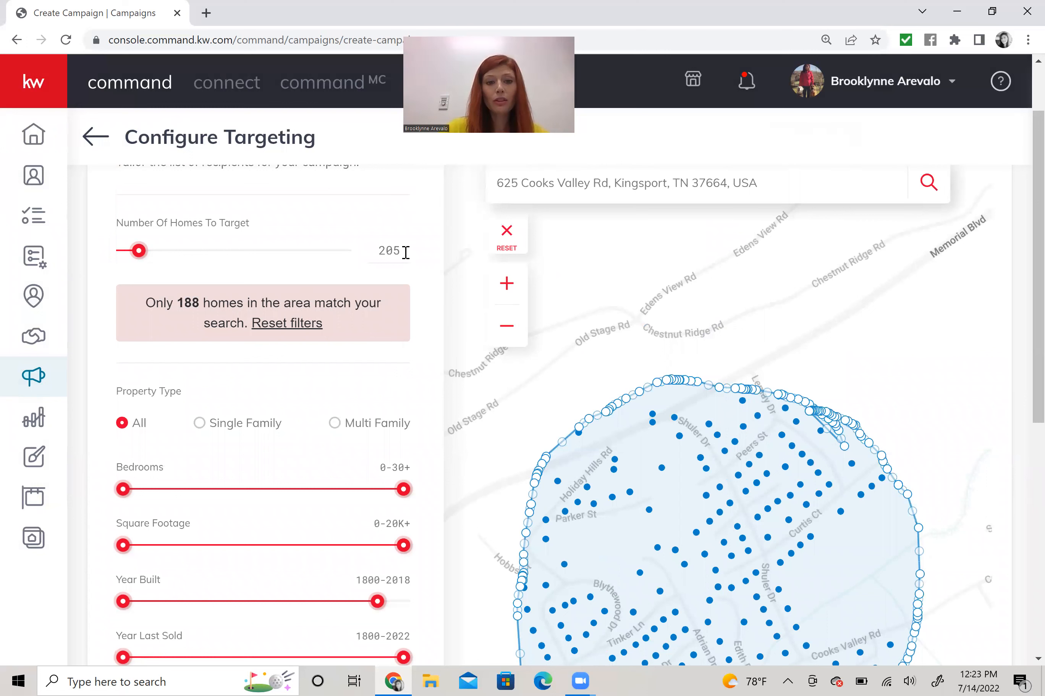
key(BackSpace)
key(BackSpace)
key(BackSpace)
text(188)
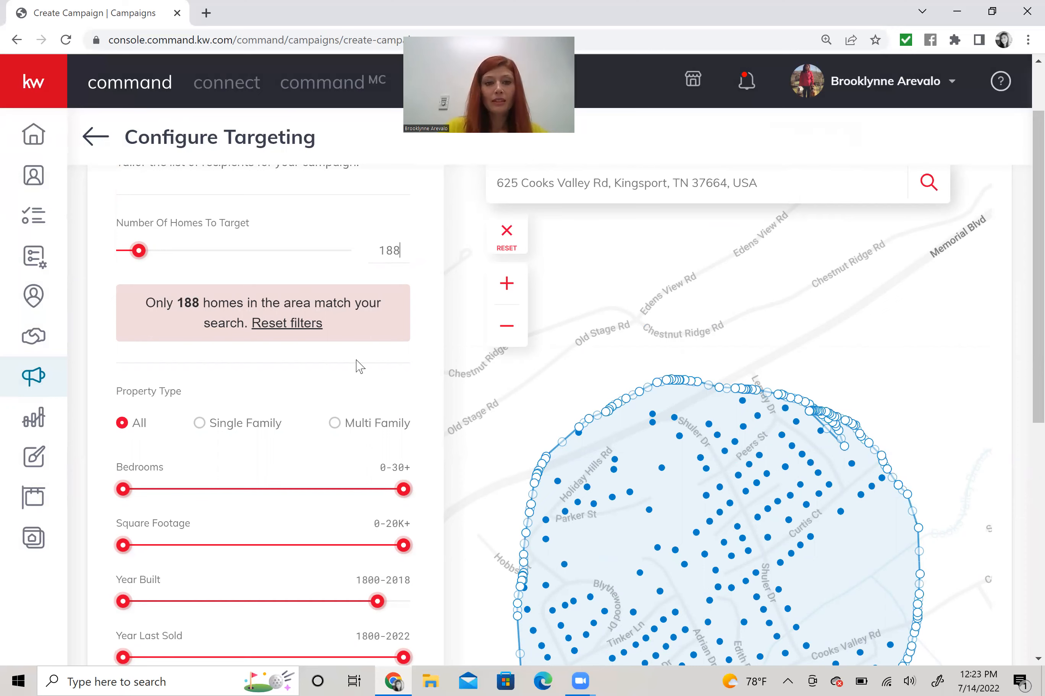
click(356, 360)
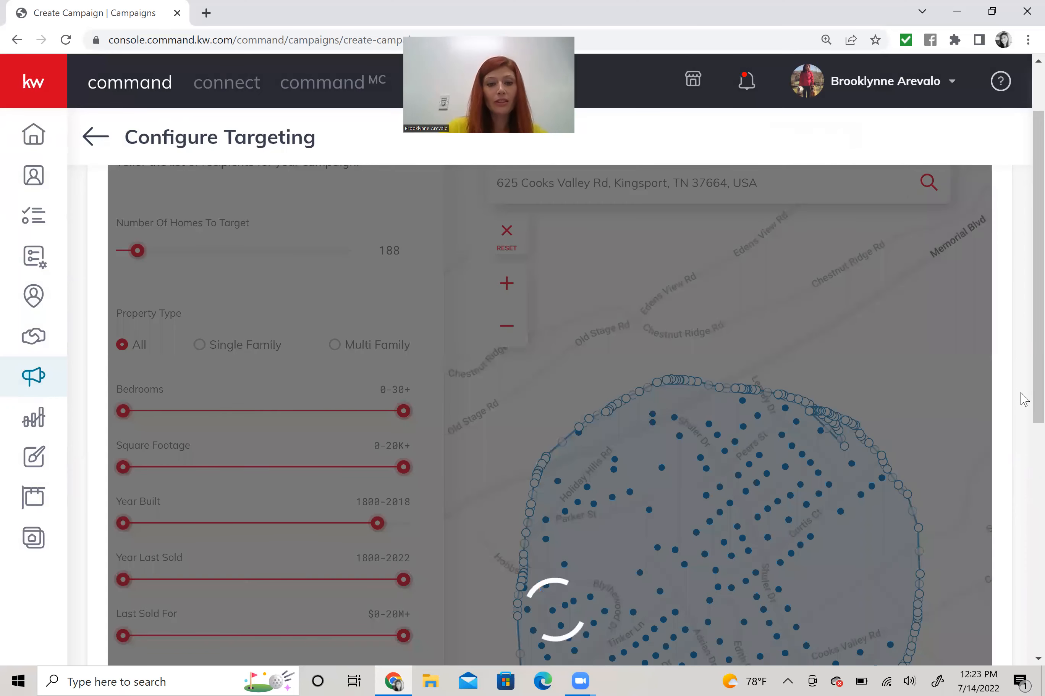
scroll(418, 418, down, 3)
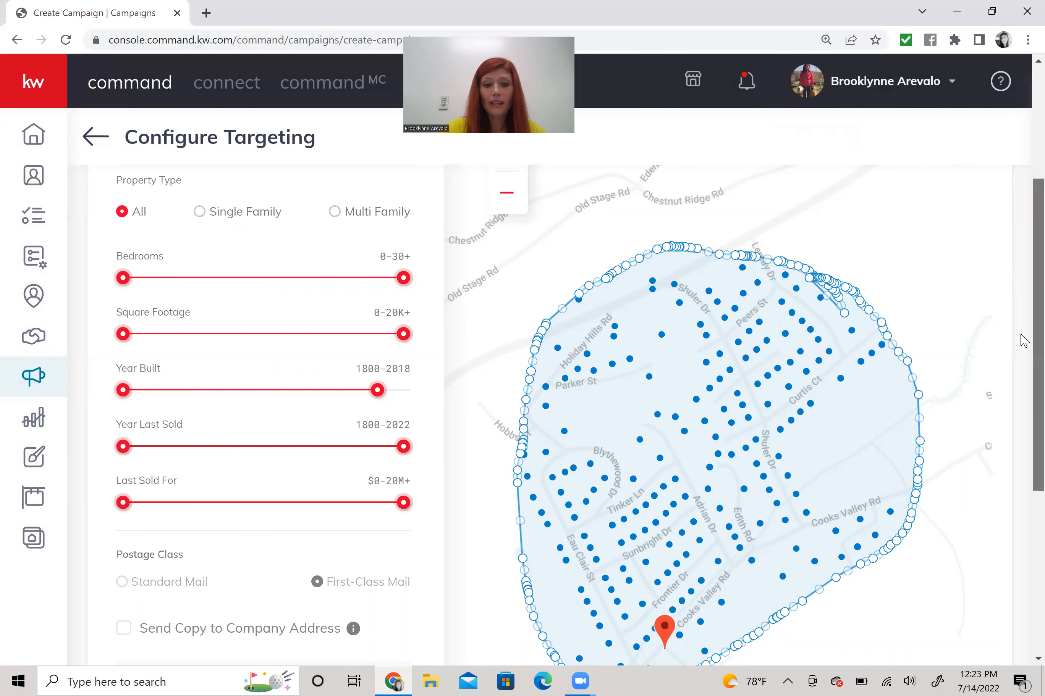
- Enable Send Copy to Company Address so the order total becomes $128.52
scroll(1025, 405, down, 1)
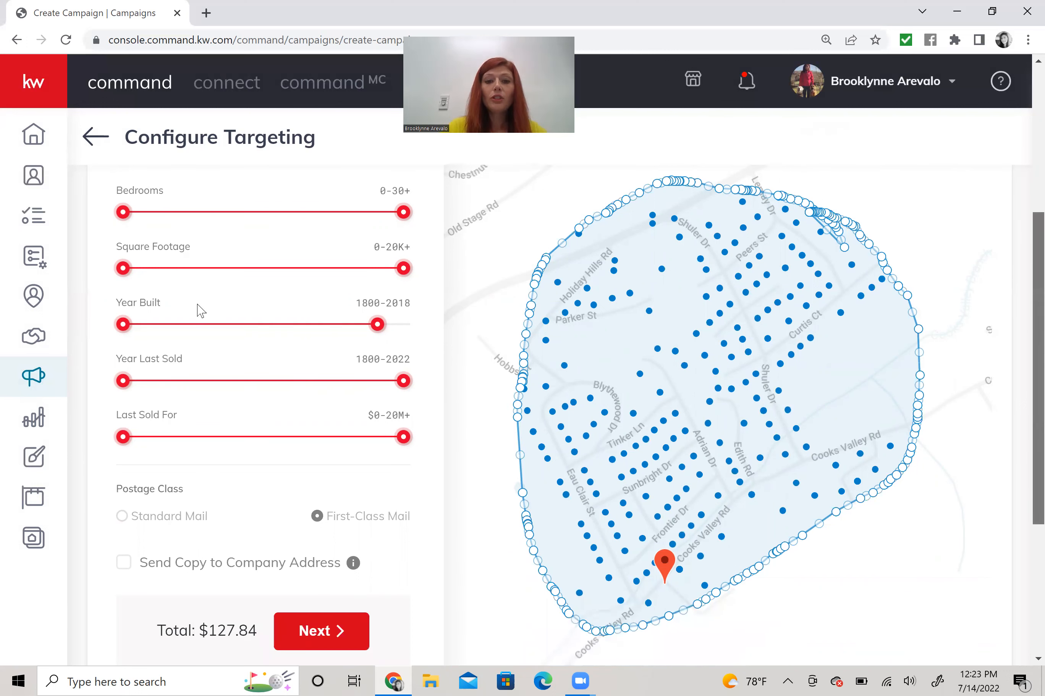
scroll(201, 310, down, 2)
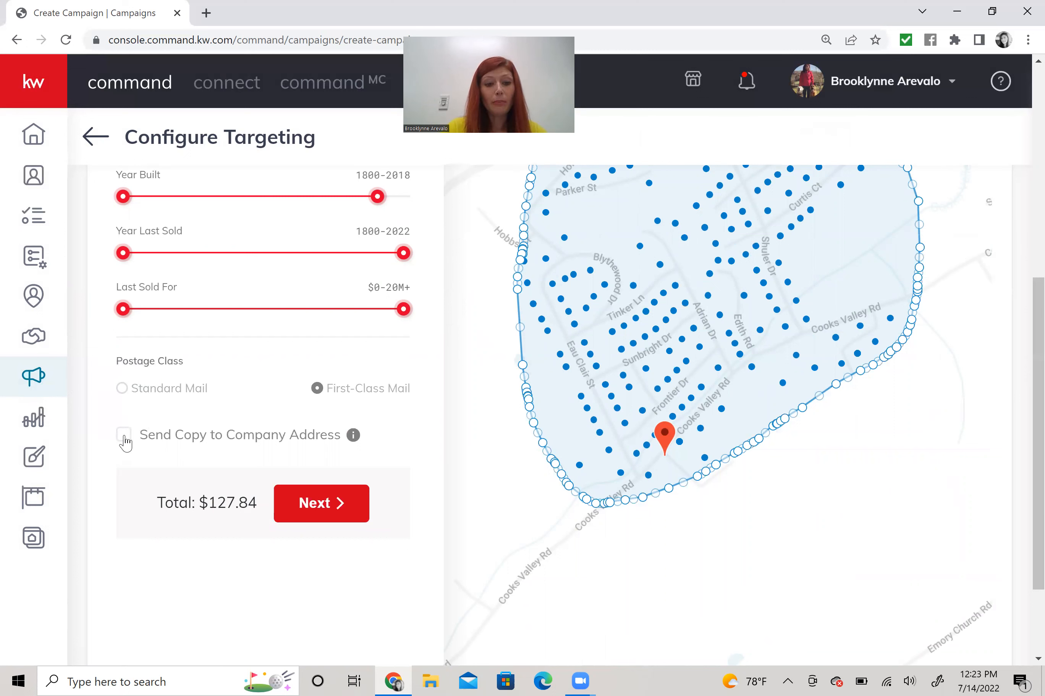
click(243, 447)
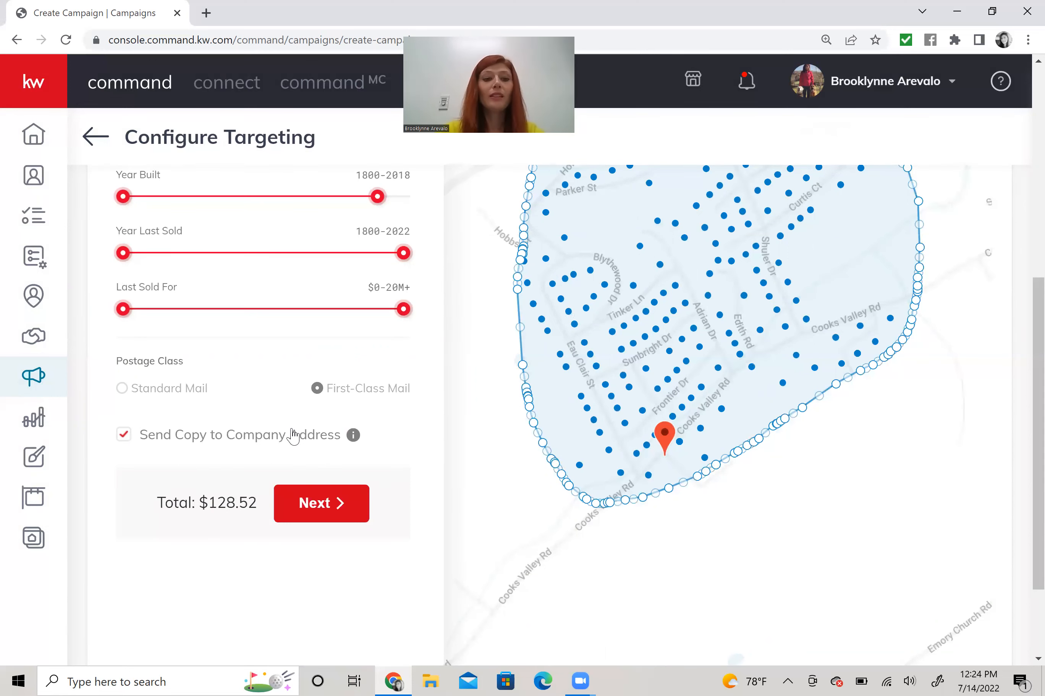
- Review the front/back preview and the order summary: 189 postcards at $0.68, $128.52 total
click(315, 510)
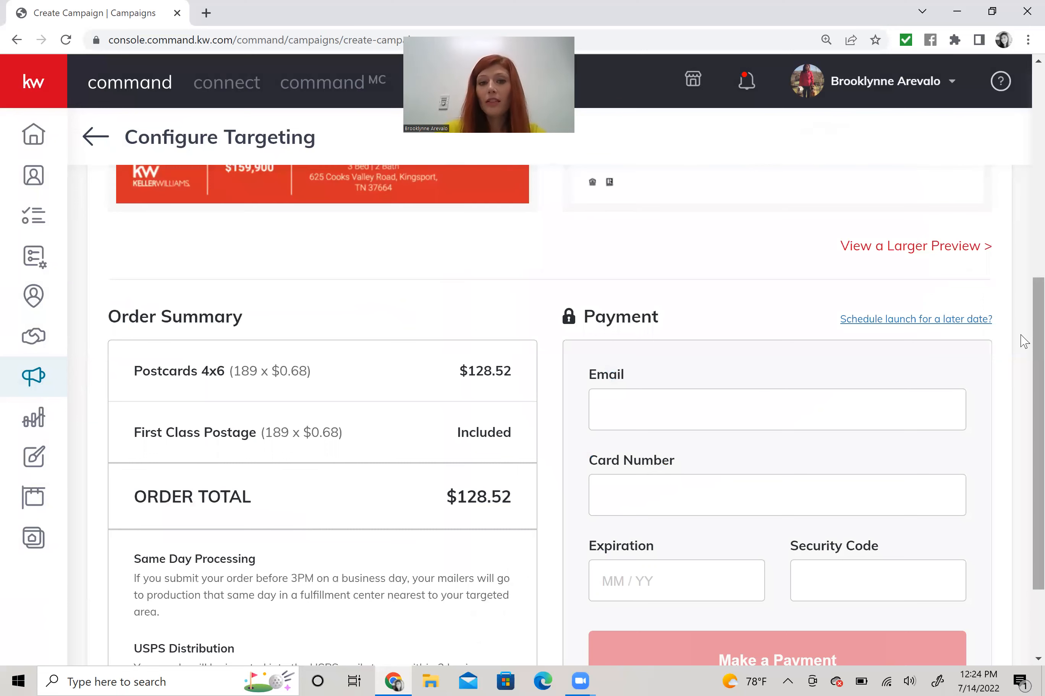
scroll(1024, 216, up, 5)
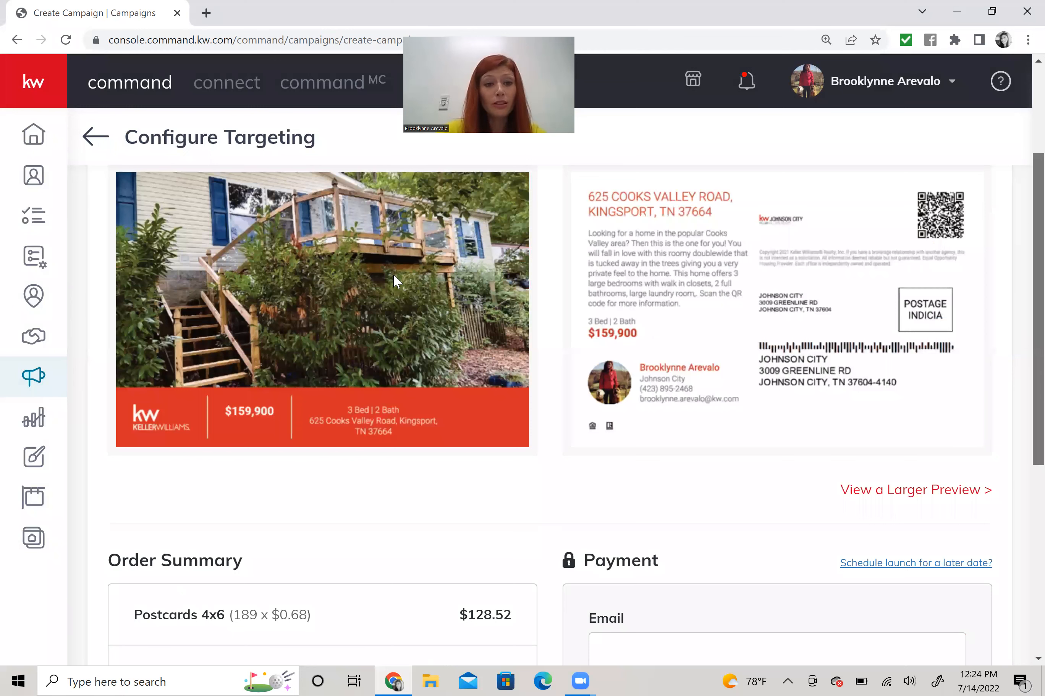
scroll(392, 273, up, 1)
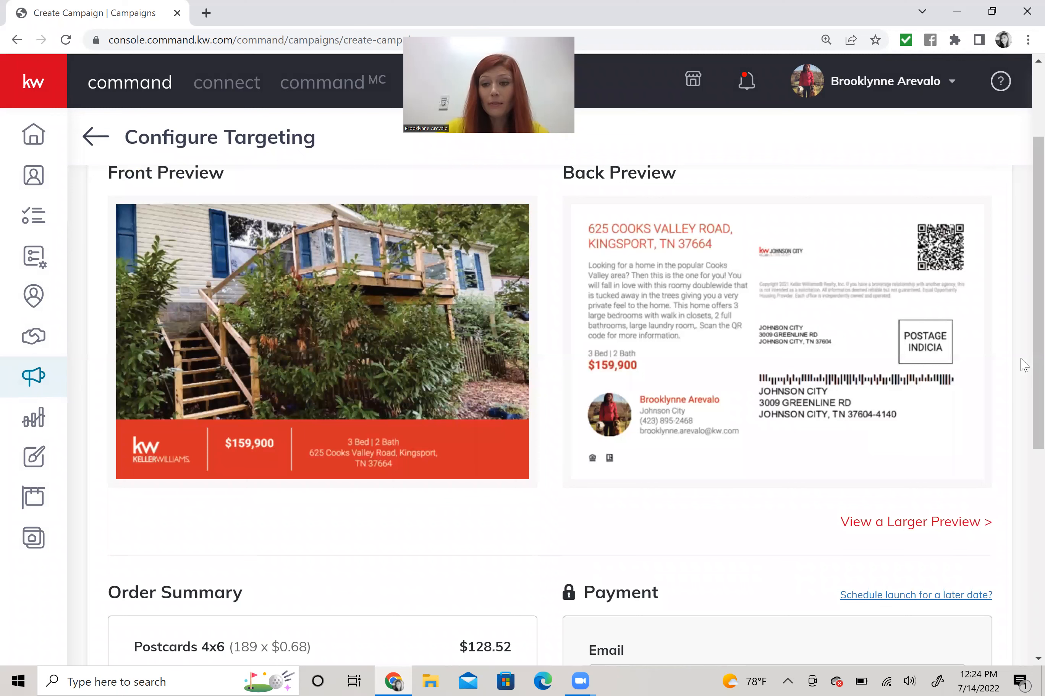
scroll(1021, 449, down, 1)
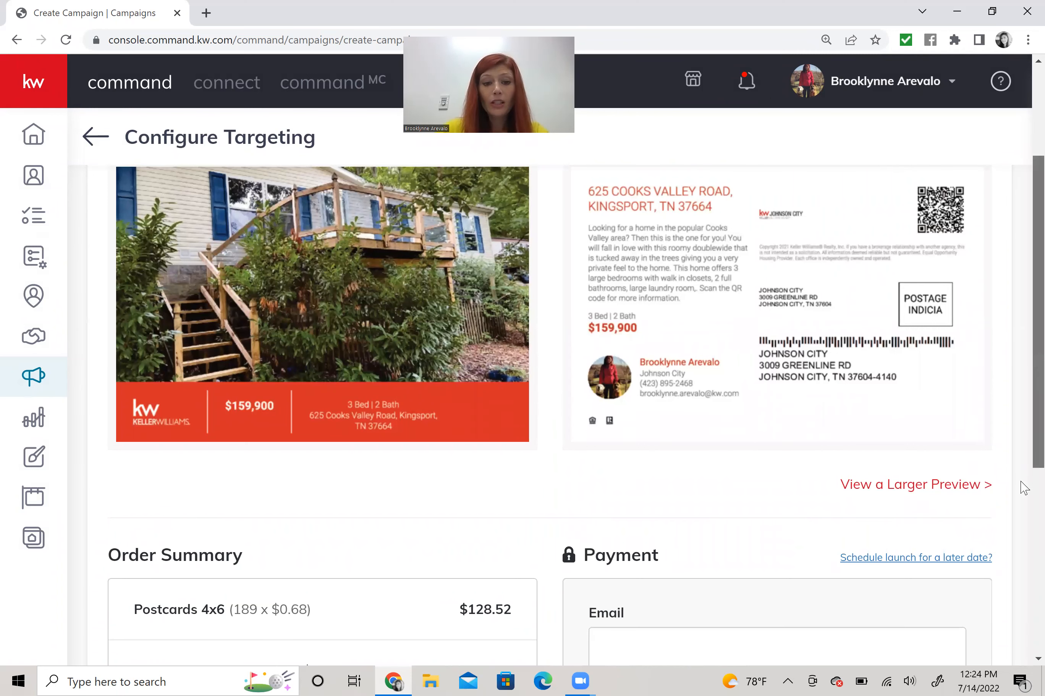
scroll(1023, 503, down, 2)
scroll(1021, 567, down, 4)
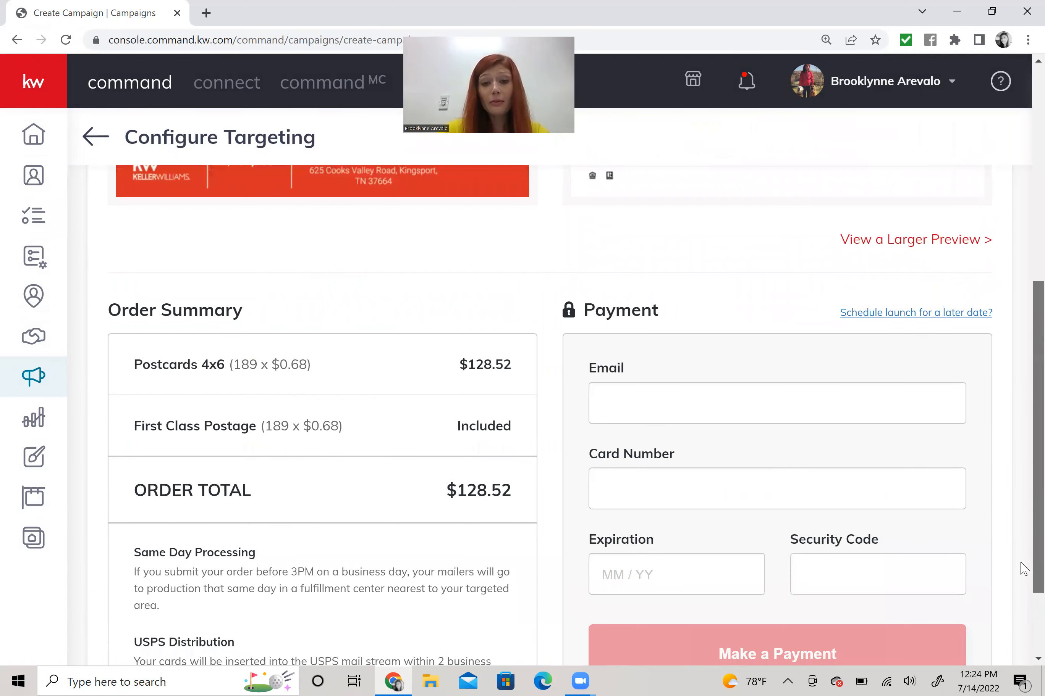
scroll(771, 270, down, 2)
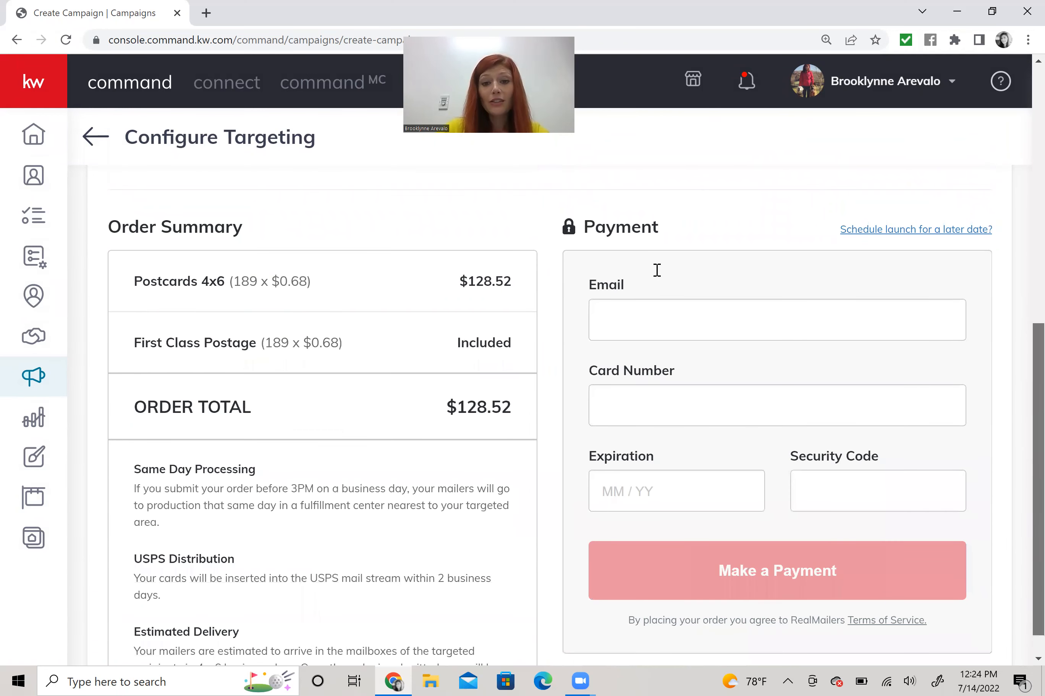